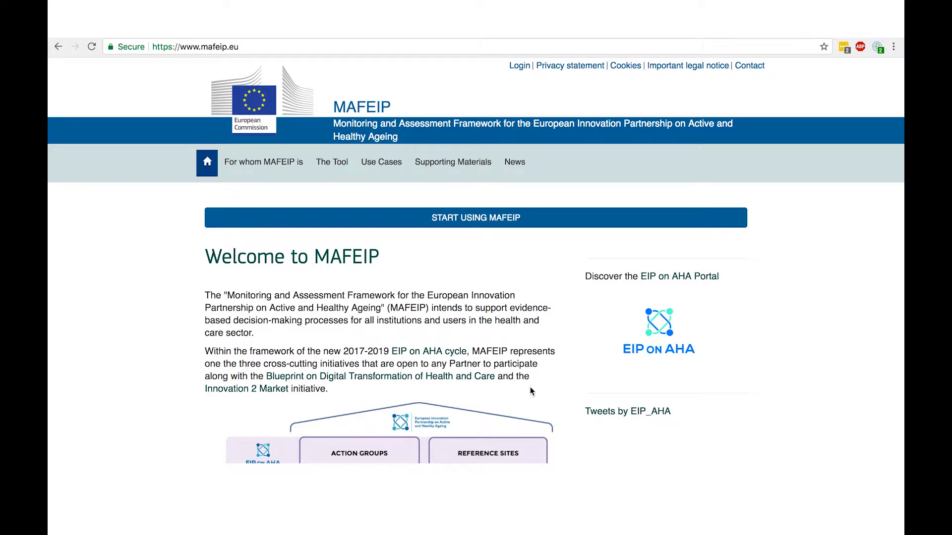
# Review the home page overview and the tool description, including the expanded explanation of the Markov models and cost-effectiveness planes.
pyautogui.scroll(-5, 763, 351)
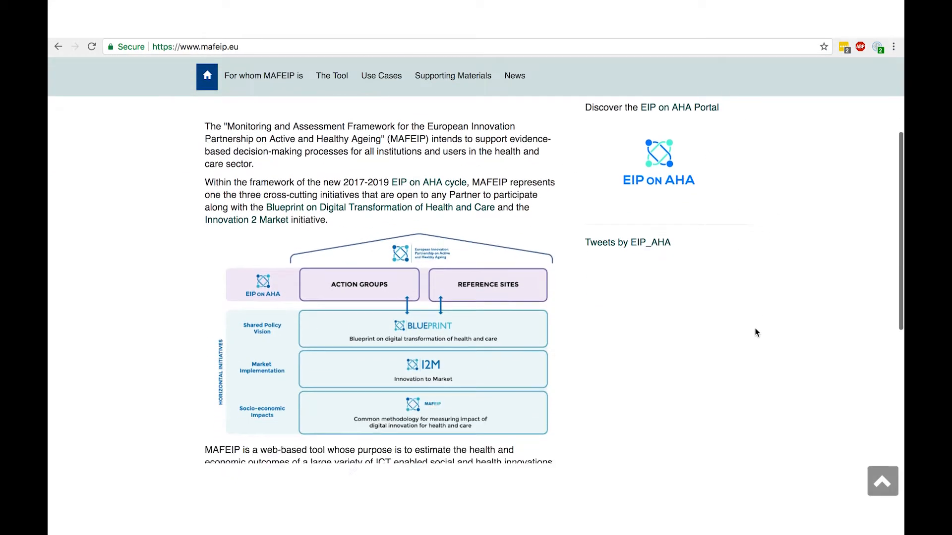
pyautogui.click(883, 481)
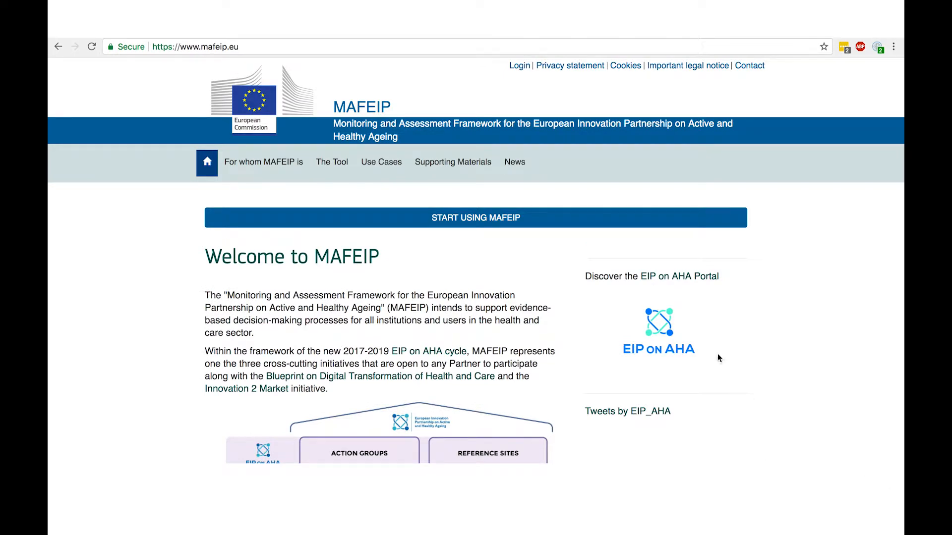
pyautogui.click(338, 168)
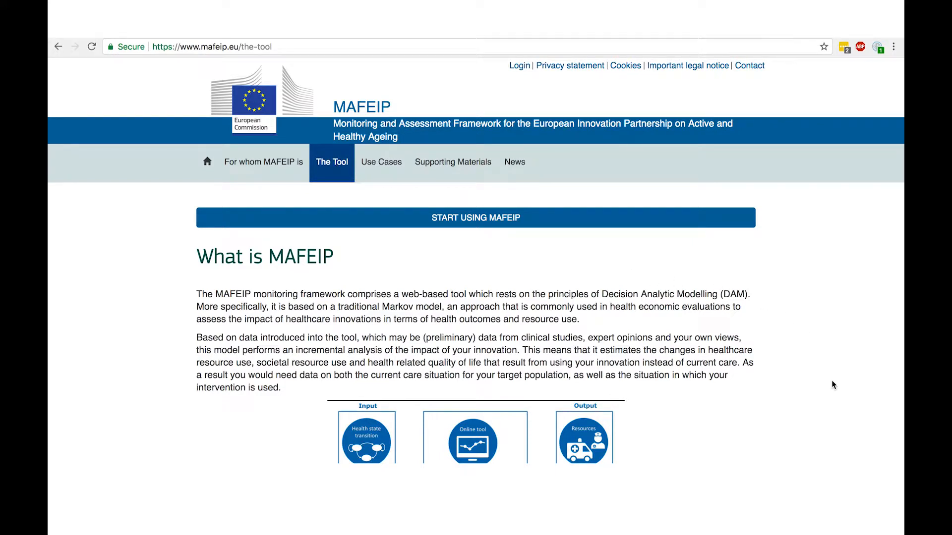
pyautogui.scroll(-5, 832, 381)
pyautogui.scroll(-3, 825, 379)
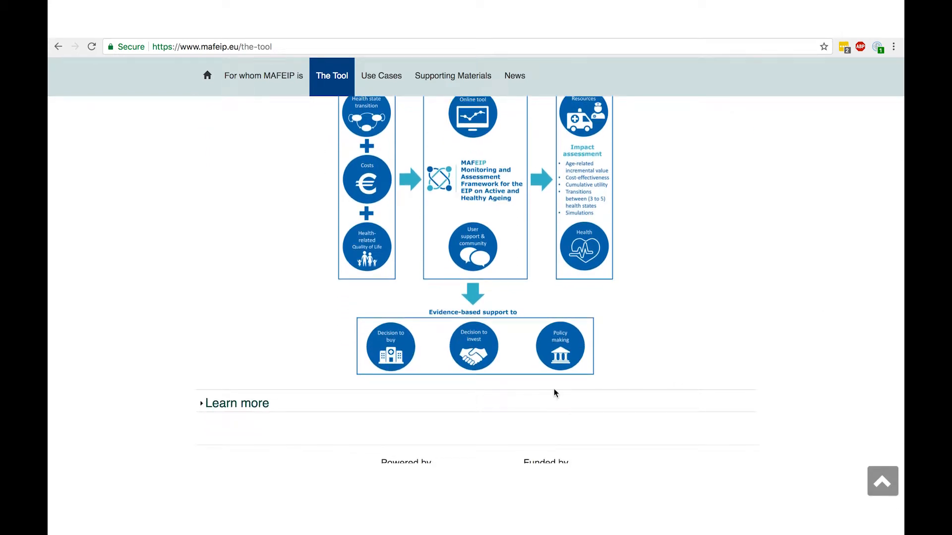
pyautogui.click(263, 408)
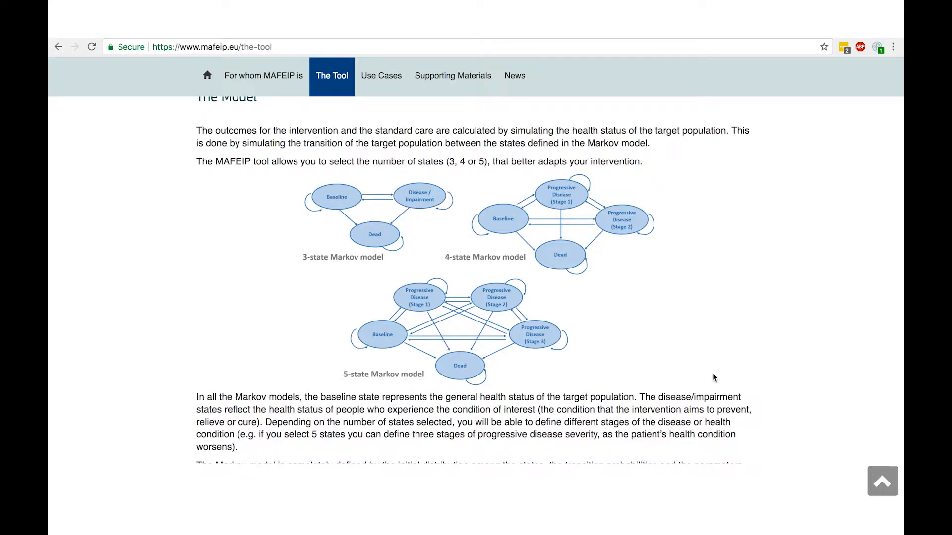
pyautogui.scroll(-5, 712, 377)
pyautogui.scroll(-4, 712, 374)
pyautogui.scroll(-4, 713, 372)
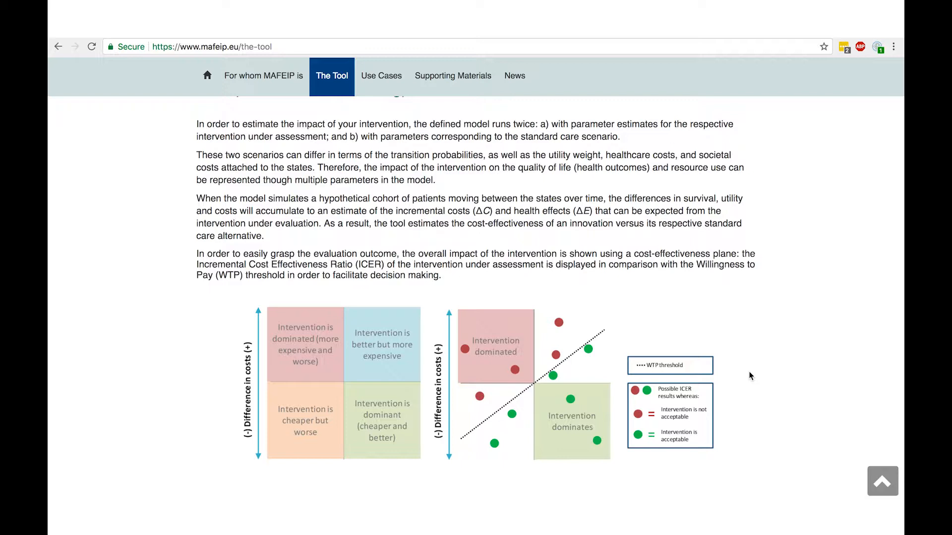
pyautogui.click(881, 482)
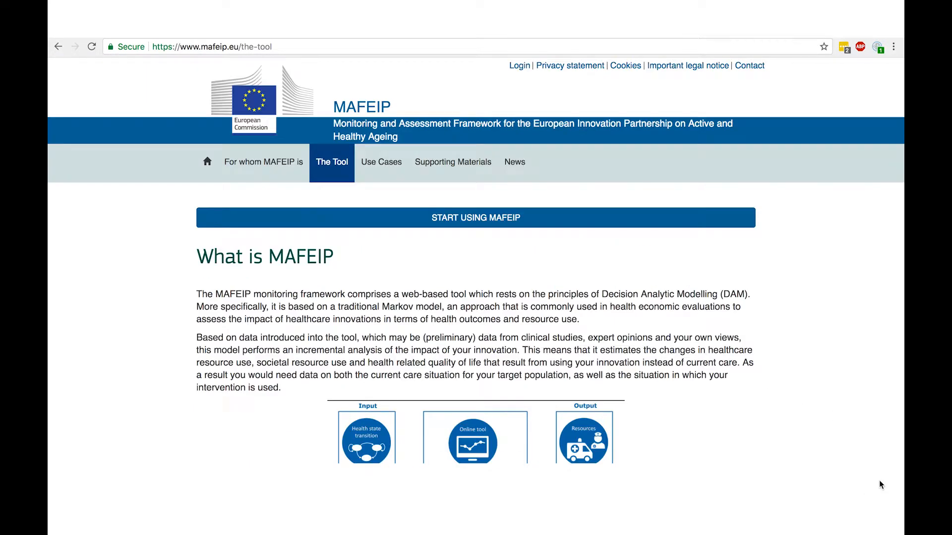
# Open the MAFEIP tool platform and log in with the account username and password.
pyautogui.click(511, 221)
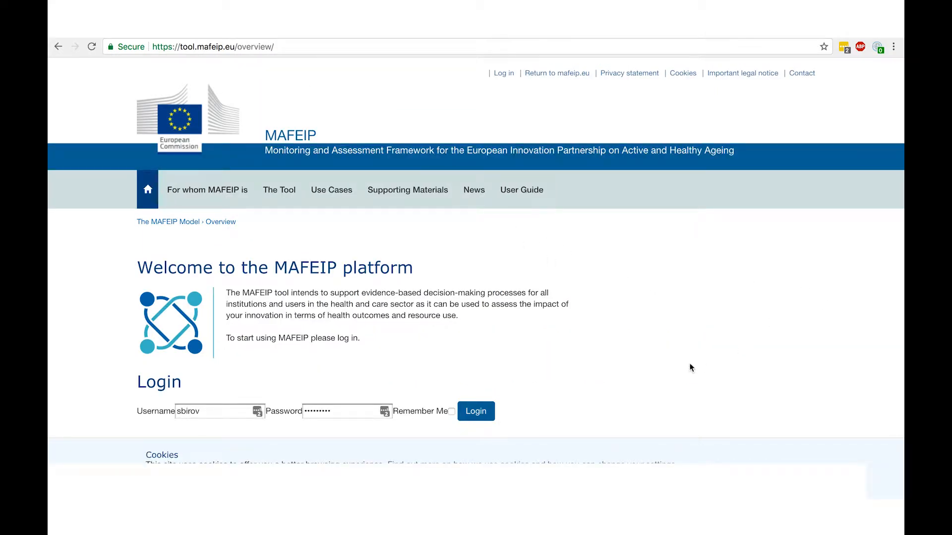
pyautogui.click(183, 481)
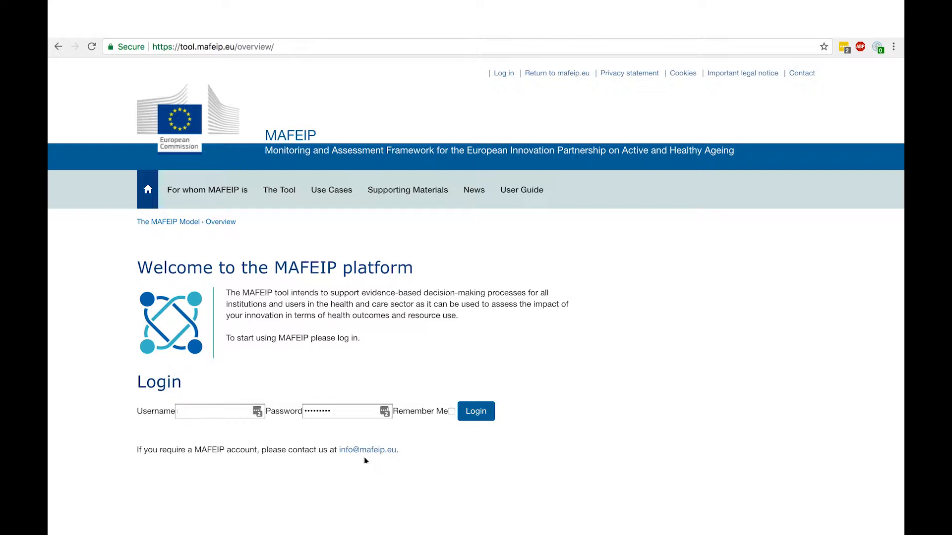
pyautogui.click(199, 411)
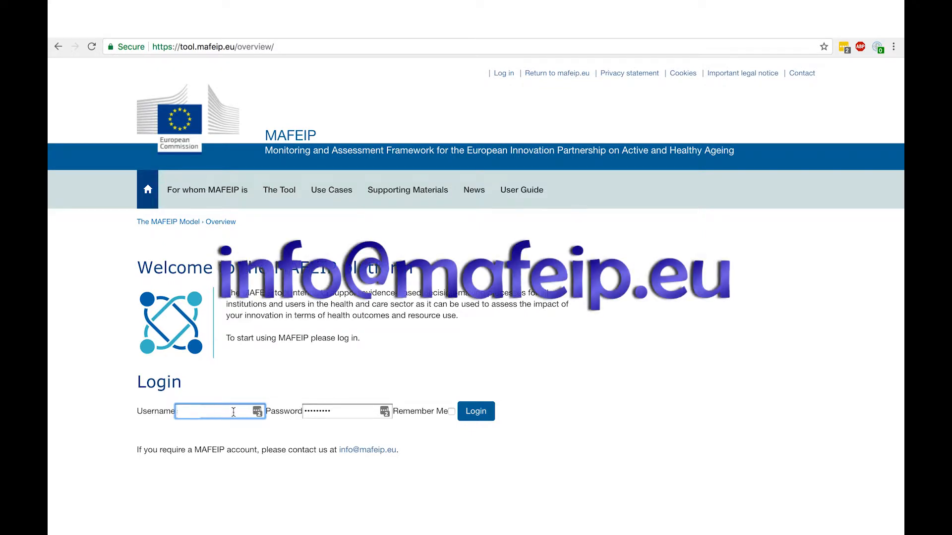
pyautogui.press('Tab')
pyautogui.press('BackSpace')
pyautogui.write('•••••••')
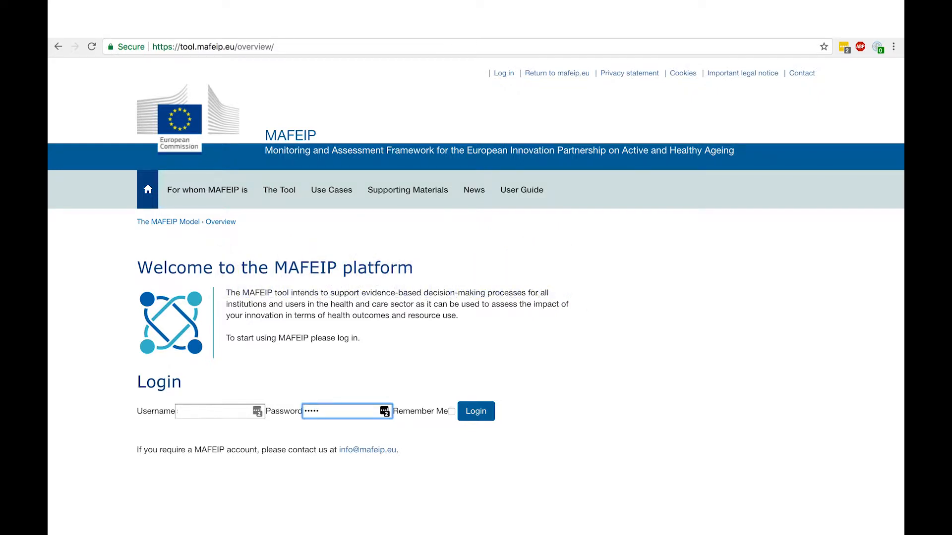
pyautogui.write('••')
pyautogui.click(471, 418)
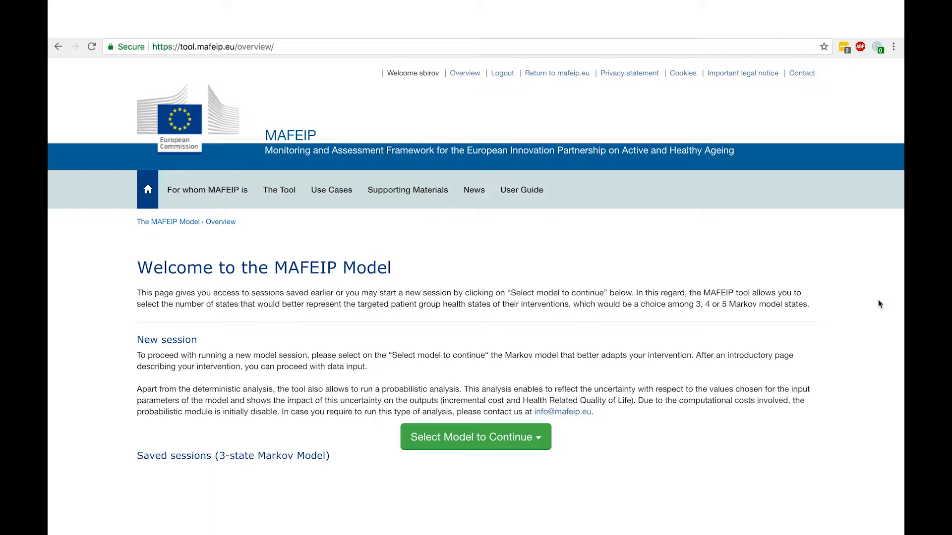
# Start a new session with the 3-state Markov Model.
pyautogui.scroll(-3, 879, 301)
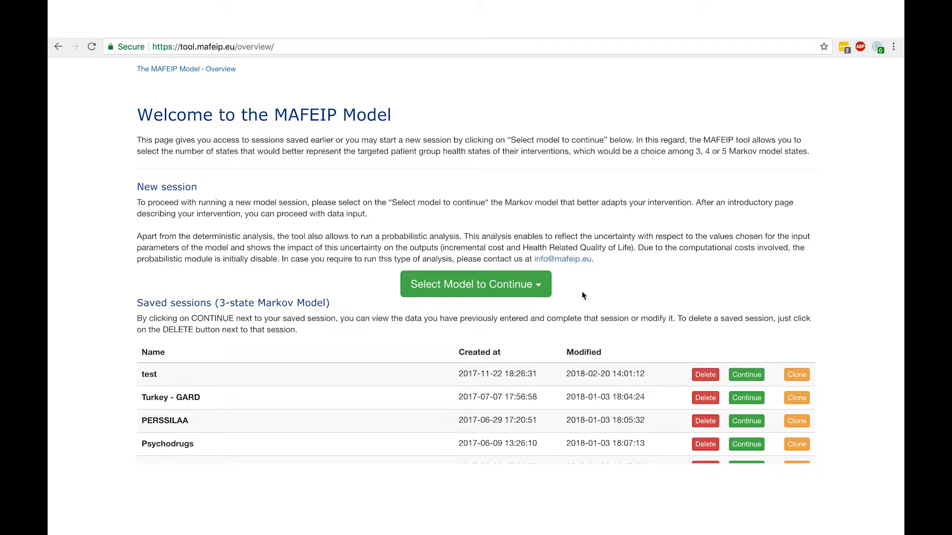
pyautogui.click(526, 296)
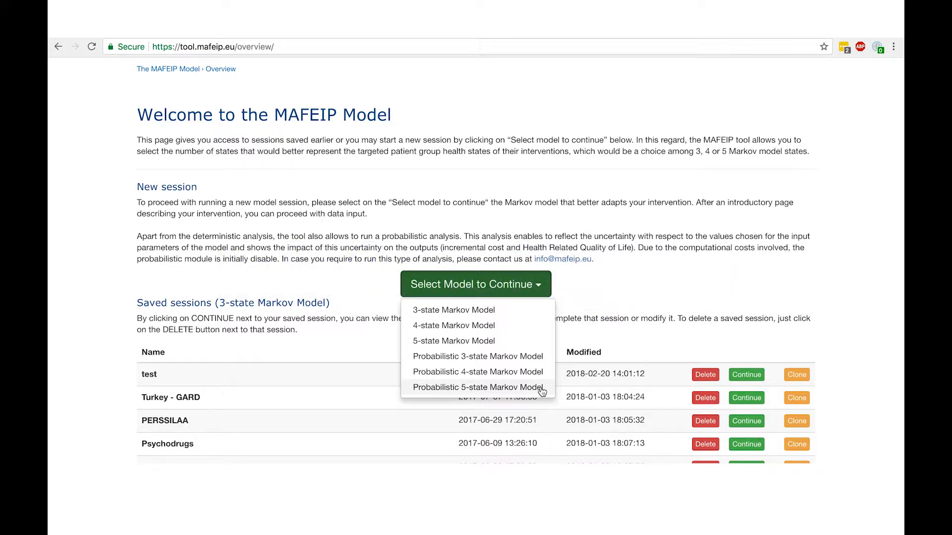
pyautogui.click(505, 312)
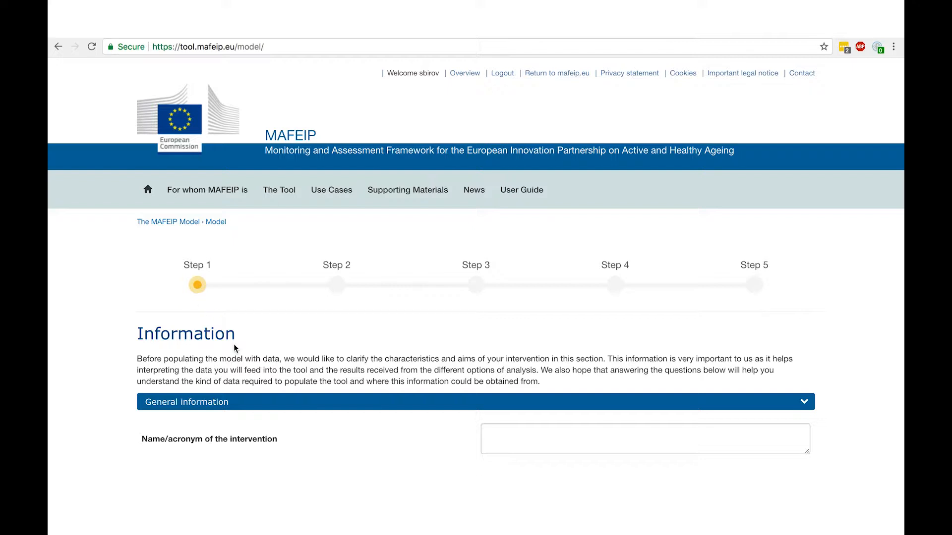
# Look through the Step 1 information sections: general information, setting and target population, about your intervention, and evidence.
pyautogui.scroll(-2, 233, 344)
pyautogui.scroll(-1, 231, 348)
pyautogui.scroll(-2, 127, 356)
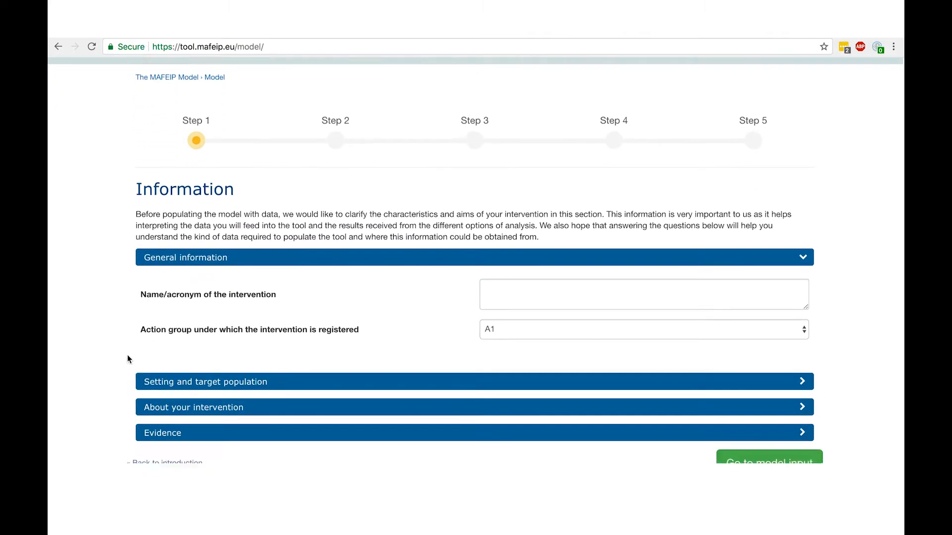
pyautogui.click(205, 363)
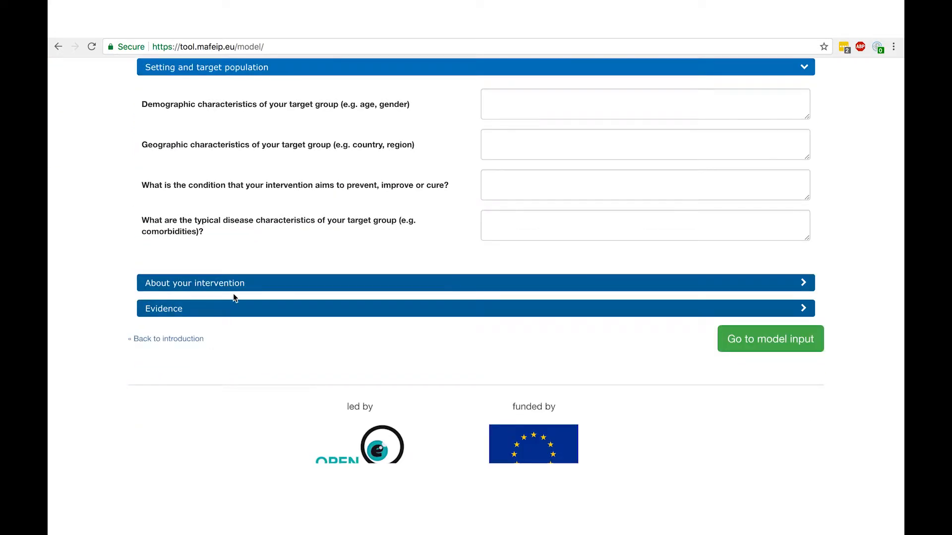
pyautogui.click(260, 284)
pyautogui.click(265, 309)
pyautogui.click(900, 200)
pyautogui.click(415, 400)
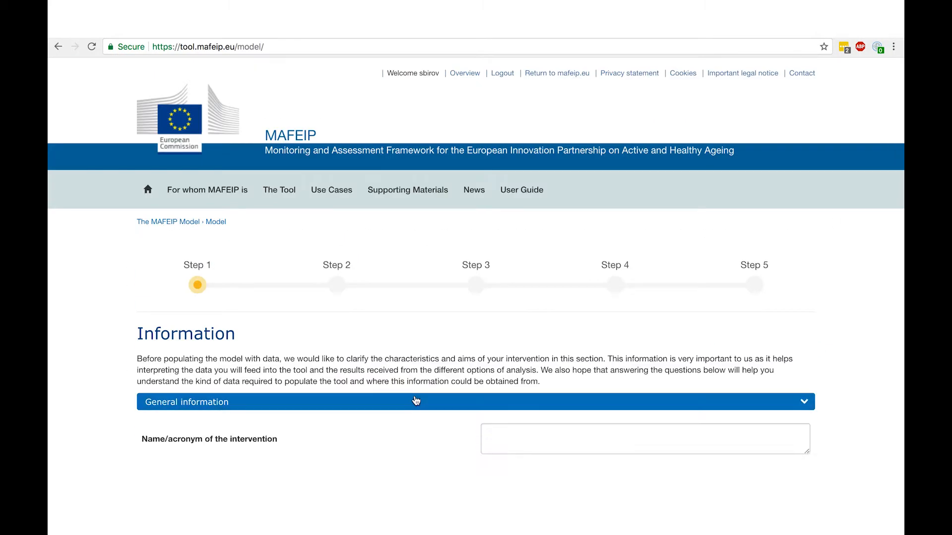
# Name the intervention "Fall prediction device for falls caused by postural hypotension" and choose the action group it is registered under.
pyautogui.click(534, 102)
pyautogui.write('Fall predic')
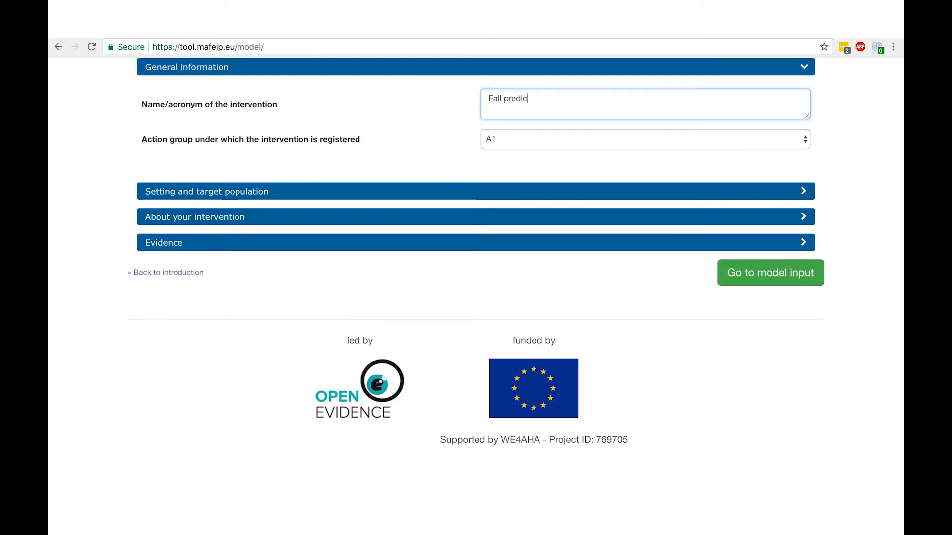
pyautogui.write('tion device for falls caused by postural hypotension')
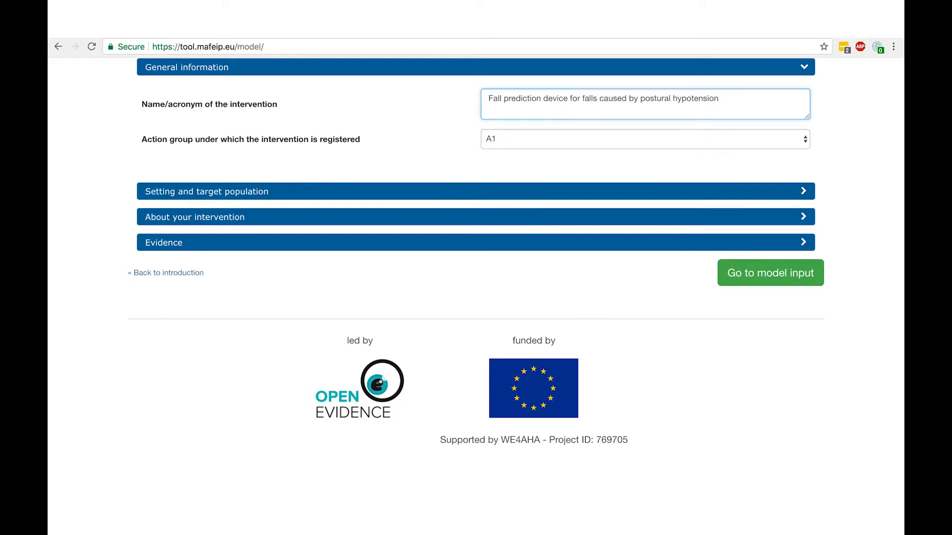
pyautogui.click(619, 139)
pyautogui.click(590, 155)
# Describe the target group's demographics as "Males and females over 65" and its geography as "United Kingdom".
pyautogui.click(557, 191)
pyautogui.click(563, 111)
pyautogui.write('Males and females over 65')
pyautogui.click(560, 135)
pyautogui.write('United Kingdom')
# Enter the condition as "Our intervention aims to timely predict and therefore avoid a fall due to postural hypotension" and the disease characteristics as "None".
pyautogui.click(559, 181)
pyautogui.write('Our intervention aims to timely')
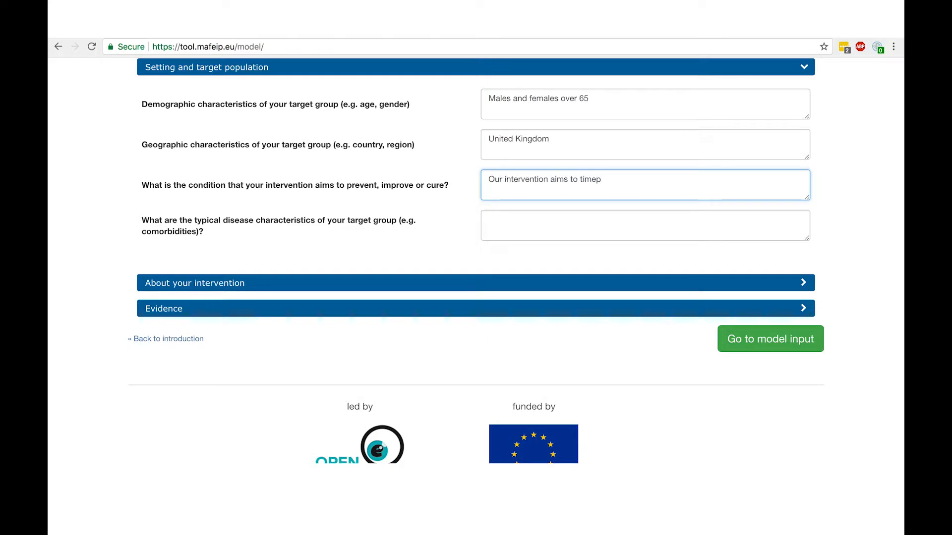
pyautogui.write(' predict and therefore avoid a fall due to')
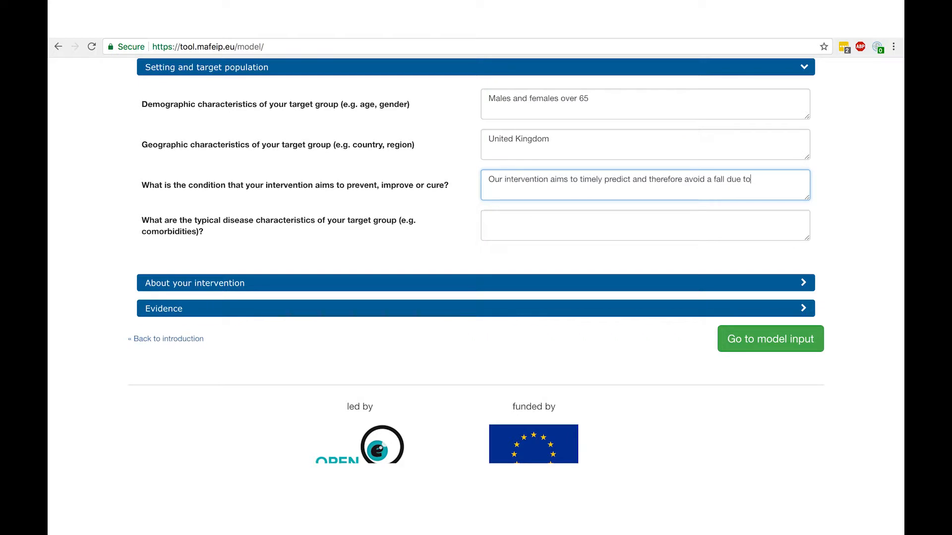
pyautogui.write(' postural hypotension')
pyautogui.click(506, 222)
pyautogui.write('None')
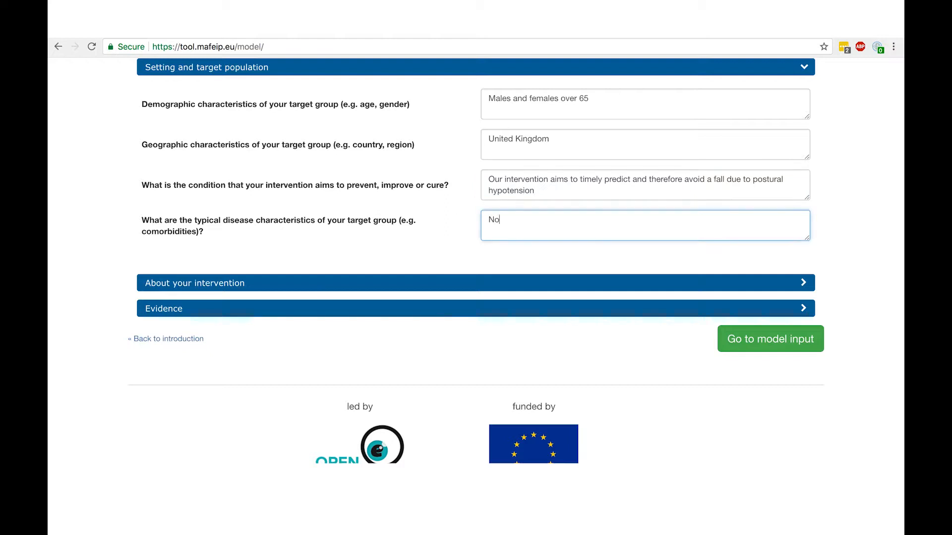
# Mark the intervention as a device and describe its use: measuring Heart Rate Variability in people over 65 at home, in nursing homes or hospital.
pyautogui.click(514, 279)
pyautogui.click(498, 97)
pyautogui.click(516, 130)
pyautogui.write('Elderly peop')
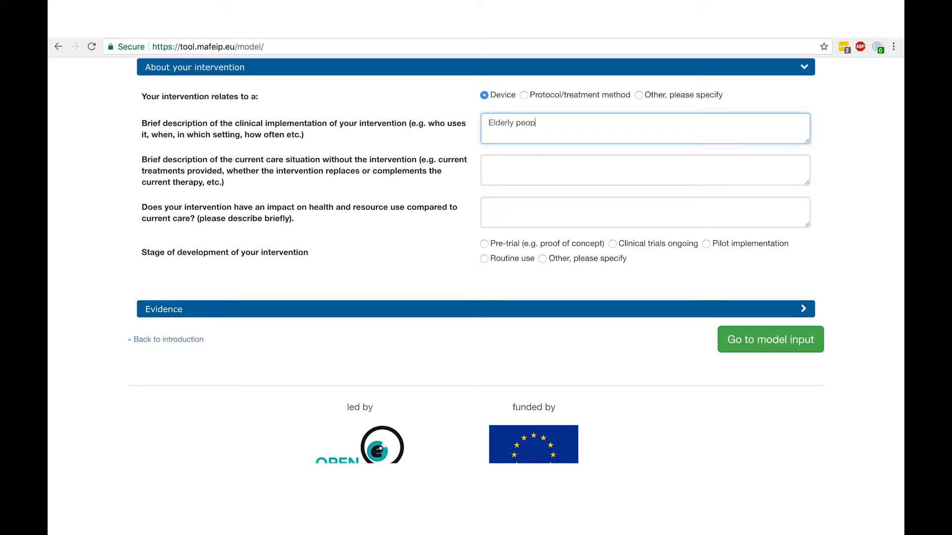
pyautogui.write('le over 65 years old who are living at home, in nursing homes, or at th')
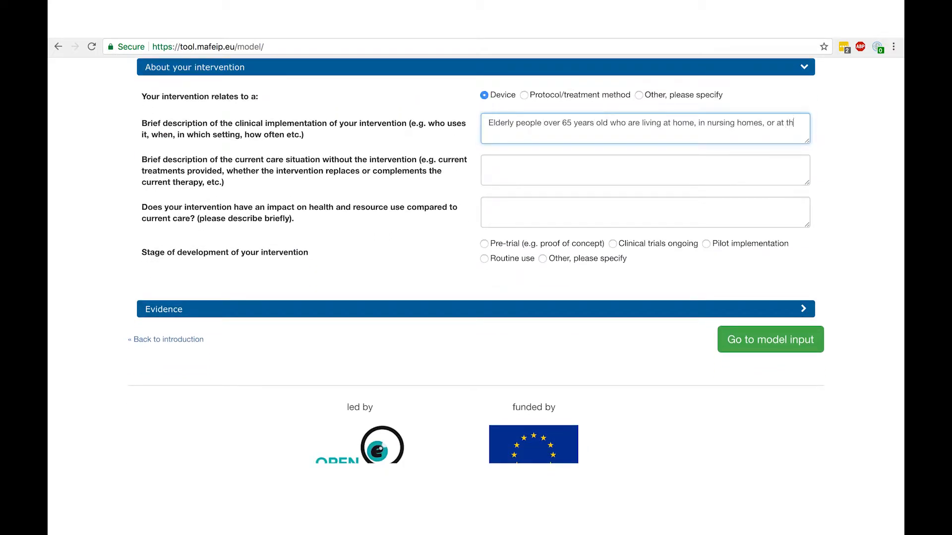
pyautogui.write('e hospital will be equipped with a device that would measure')
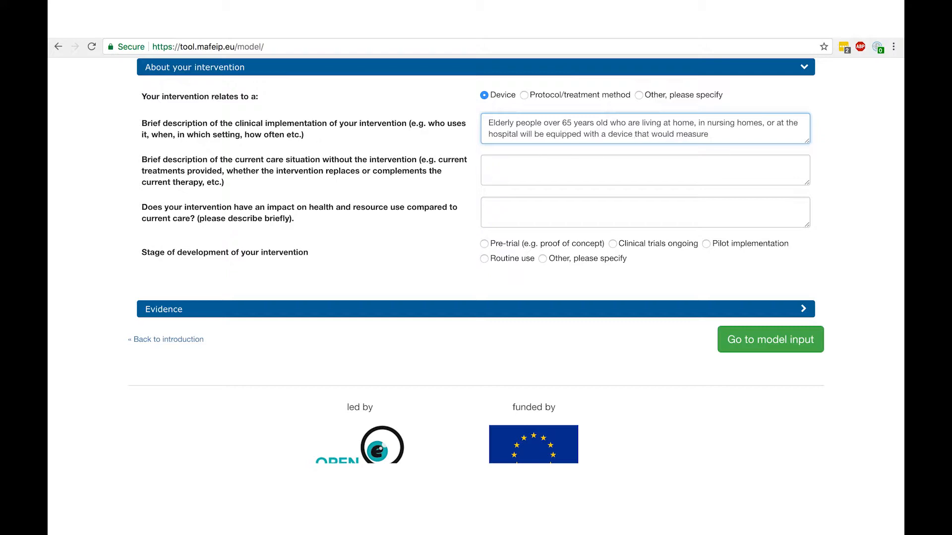
pyautogui.write(' Heart Rate Variability.')
# Describe the current care situation as "There is currently no other treatment or such device.".
pyautogui.click(502, 160)
pyautogui.write('There is no other current')
pyautogui.press('BackSpace')
pyautogui.press('BackSpace')
pyautogui.press('BackSpace')
pyautogui.press('BackSpace')
pyautogui.press('BackSpace')
pyautogui.press('BackSpace')
pyautogui.press('BackSpace')
pyautogui.press('BackSpace')
pyautogui.press('BackSpace')
pyautogui.press('BackSpace')
pyautogui.press('BackSpace')
pyautogui.press('BackSpace')
pyautogui.press('BackSpace')
pyautogui.press('BackSpace')
pyautogui.press('BackSpace')
pyautogui.press('BackSpace')
pyautogui.write('currently no other treatment or such device.')
# Describe the impact on fall rates, postural hypotension and the NHS's 2 billion GBP yearly costs, and set the development stage to Pre-trial.
pyautogui.click(490, 207)
pyautogui.write('1/3 of people over 65 and 1/2 of people over ')
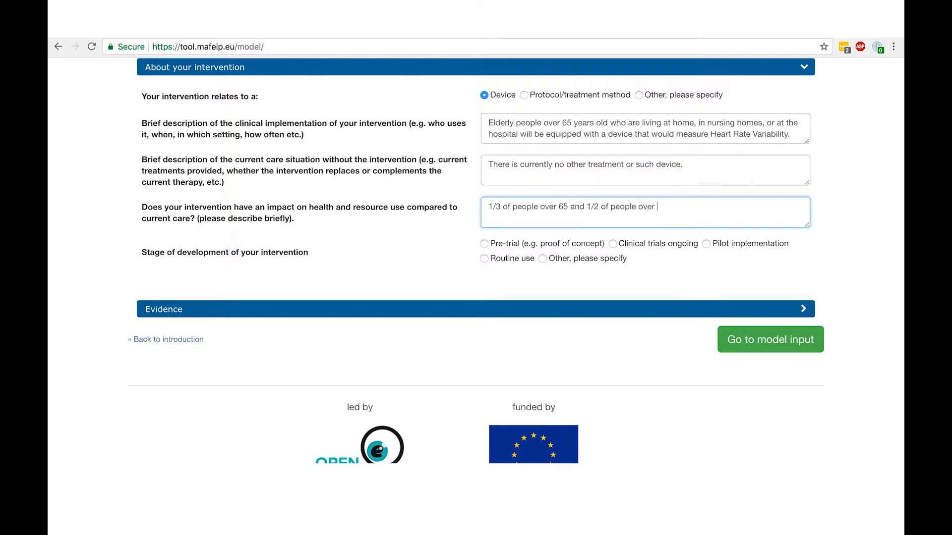
pyautogui.write('80 fall at least once a year. 30% of the falls are due to postural hypotensi')
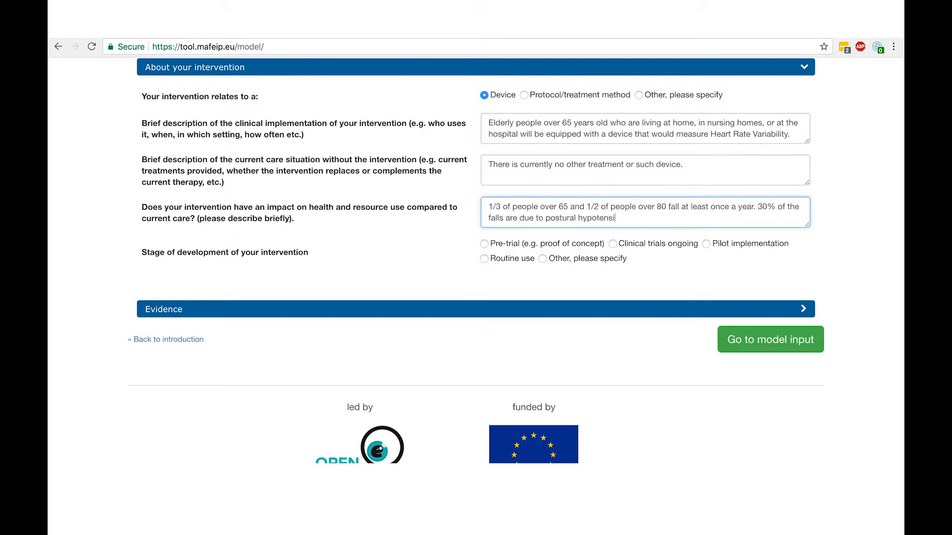
pyautogui.write('on. Falls cost the NHS more than 2 billion GBP a year and with the number of ')
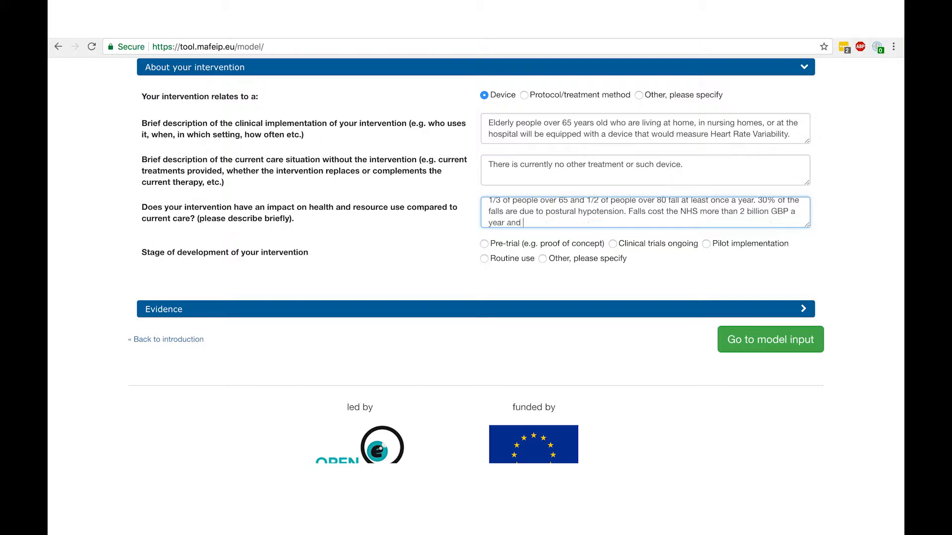
pyautogui.write('people over 65 increasing, these costs')
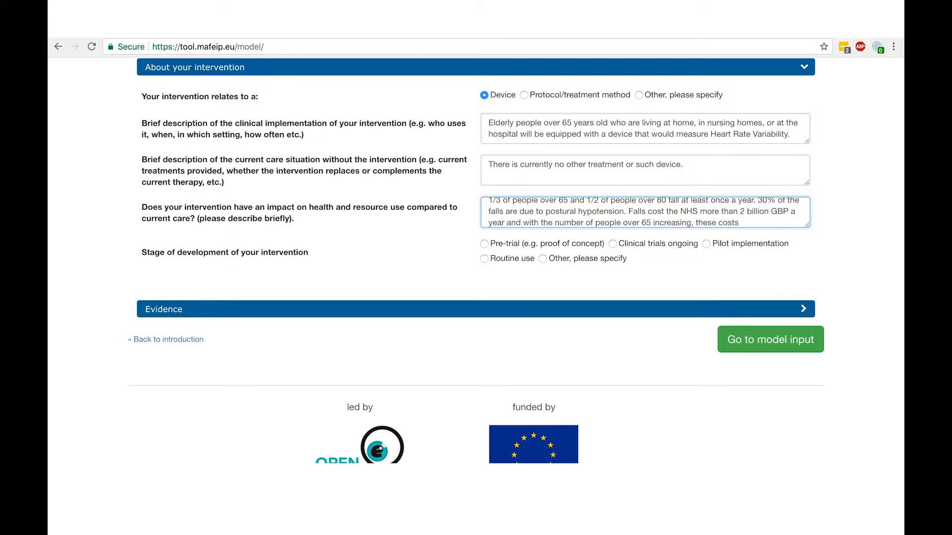
pyautogui.write(' may also rise by 2020. Our intervention would like to decrease these numbers.')
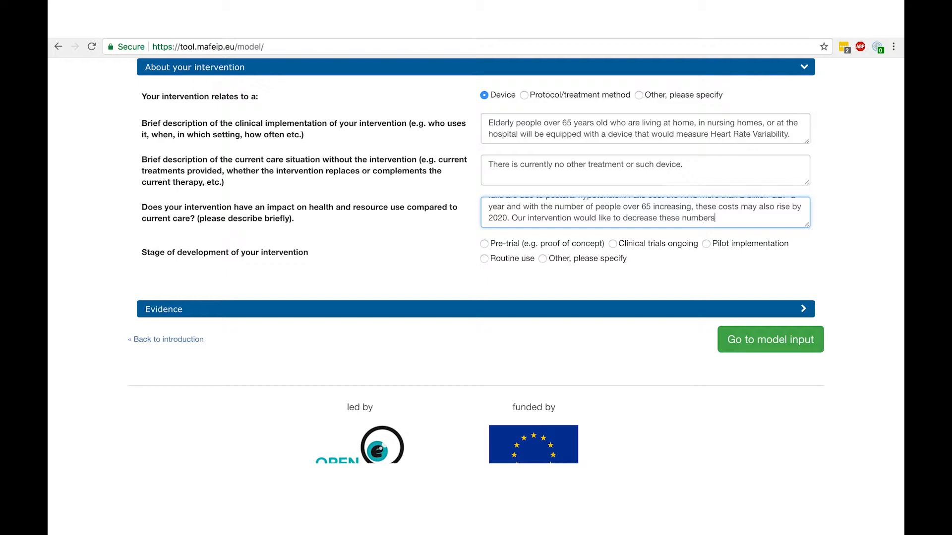
pyautogui.moveTo(810, 229); pyautogui.dragTo(798, 280)
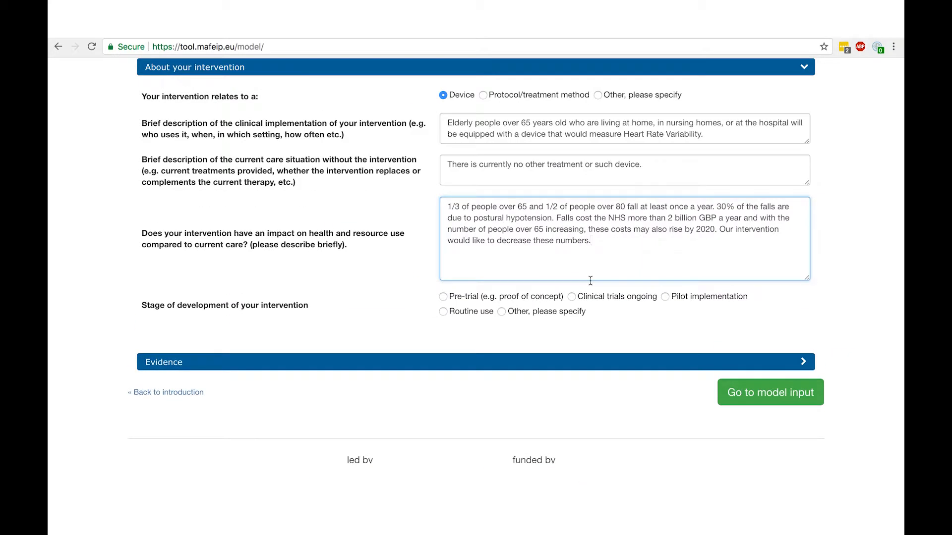
pyautogui.click(469, 297)
# Record effectiveness evidence from a Randomized Controlled Trial with a control group, with 100 patients in each of the intervention and control arms.
pyautogui.click(496, 362)
pyautogui.click(492, 121)
pyautogui.click(506, 145)
pyautogui.click(485, 183)
pyautogui.click(493, 212)
pyautogui.write('100')
pyautogui.click(493, 238)
pyautogui.write('100')
# Answer No to collecting evidence and to having alternative sources for both resource use and Health Related Quality of Life.
pyautogui.click(512, 271)
pyautogui.click(512, 302)
pyautogui.click(512, 335)
pyautogui.click(512, 363)
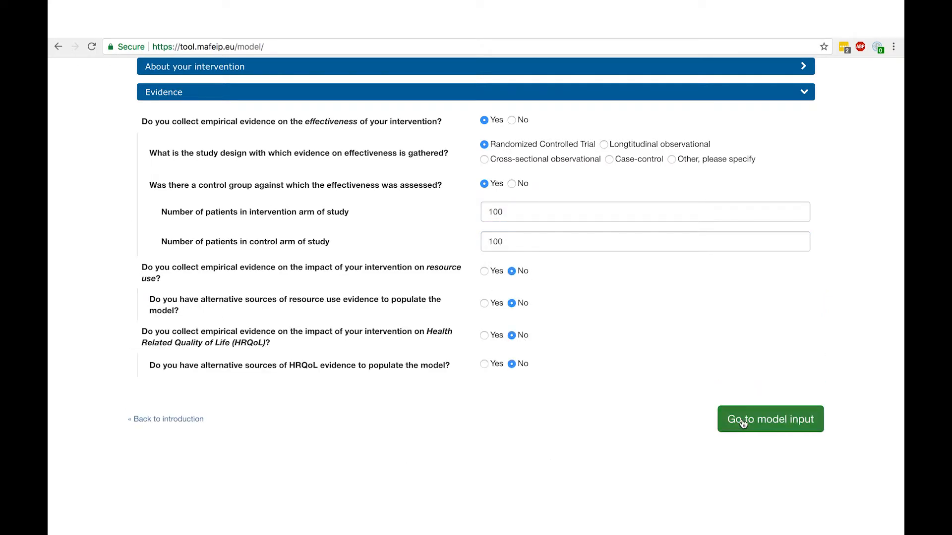
# Proceed to the model input stage and collapse its Set-up section.
pyautogui.click(743, 423)
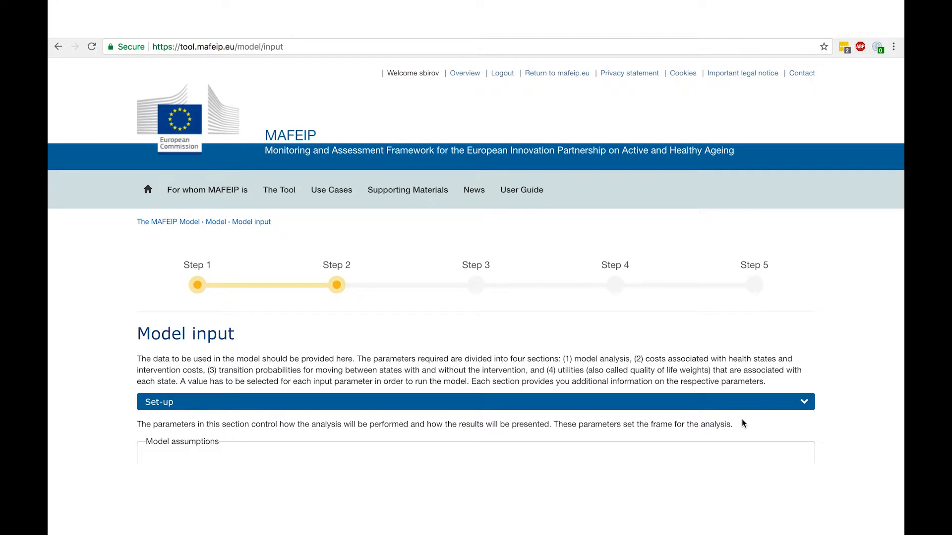
pyautogui.click(774, 402)
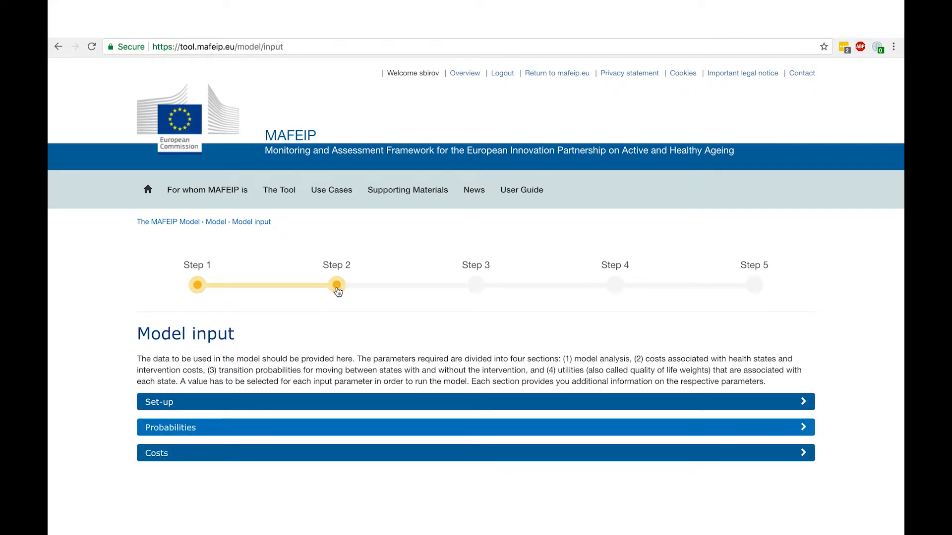
# In the Set-up section, set the time horizon for analysis to 40 years and the target population's minimum age to 65.
pyautogui.click(224, 404)
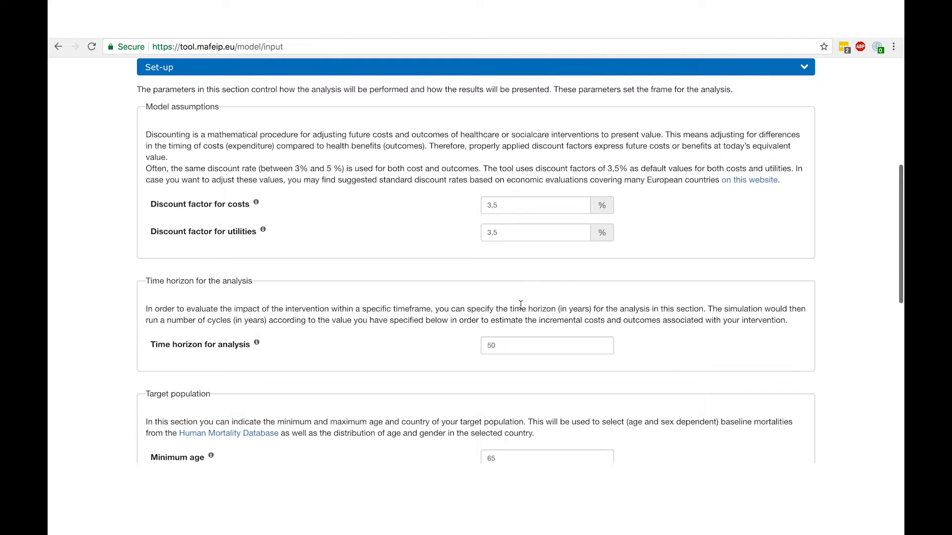
pyautogui.click(509, 346)
pyautogui.press('BackSpace')
pyautogui.press('BackSpace')
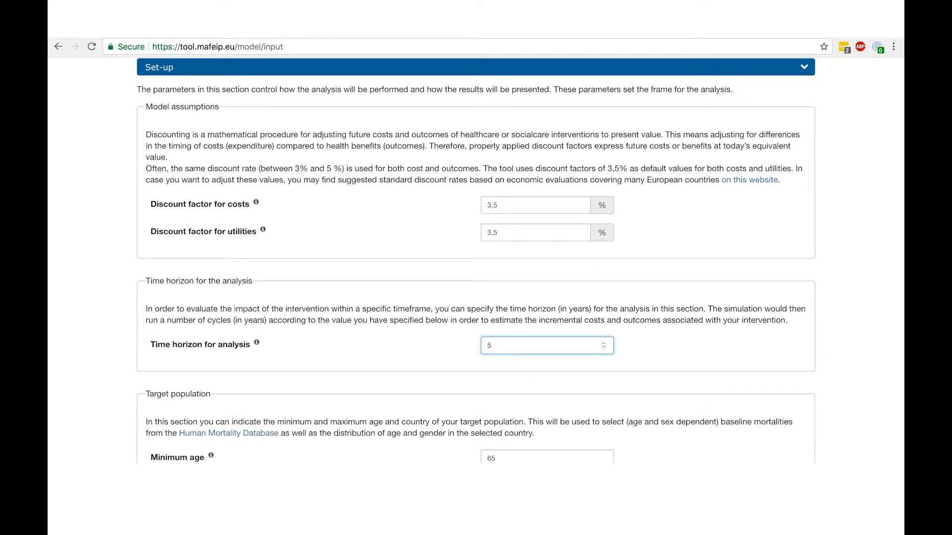
pyautogui.write('40')
pyautogui.click(504, 456)
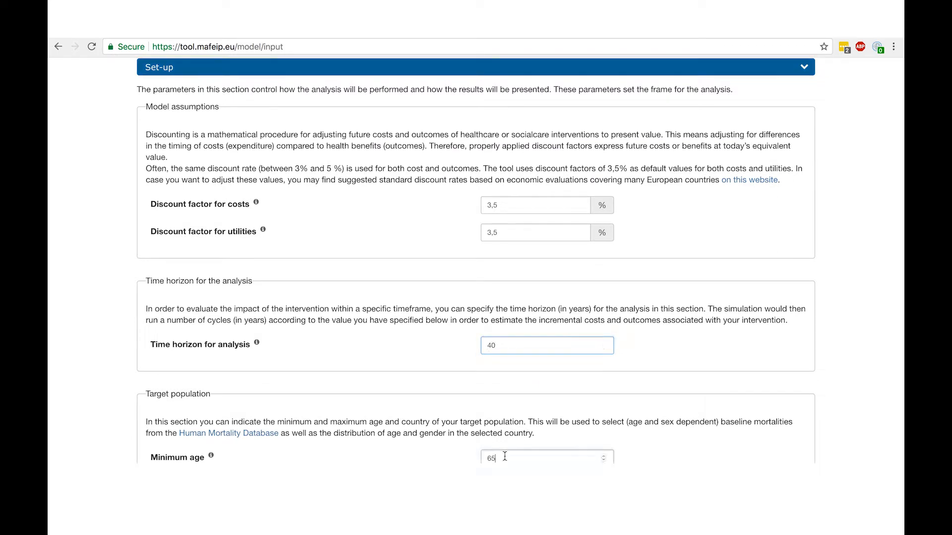
pyautogui.press('BackSpace')
pyautogui.press('BackSpace')
pyautogui.write('65')
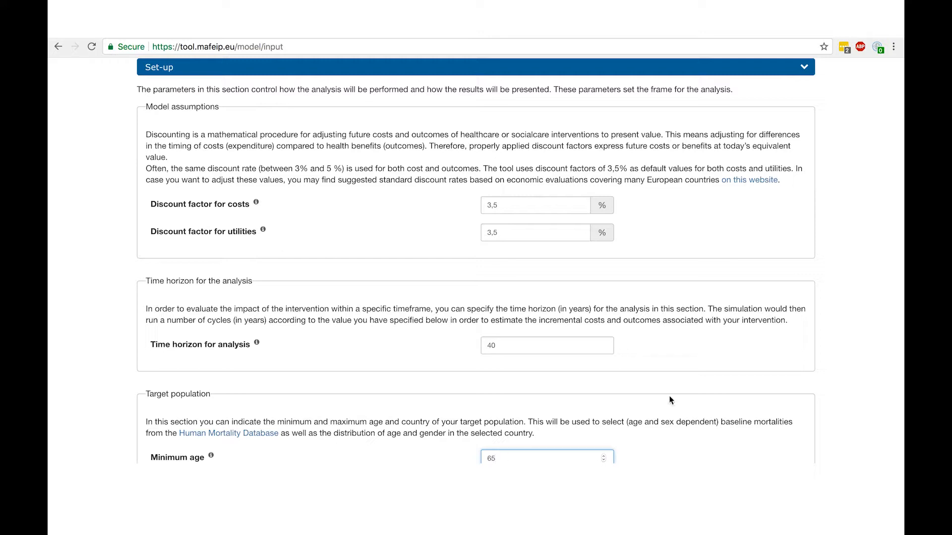
# Set the initial distribution to 40% control and 45.5% intervention patients in the baseline state, and 60% and 54.5% in the disease/impairment state.
pyautogui.scroll(-5, 670, 400)
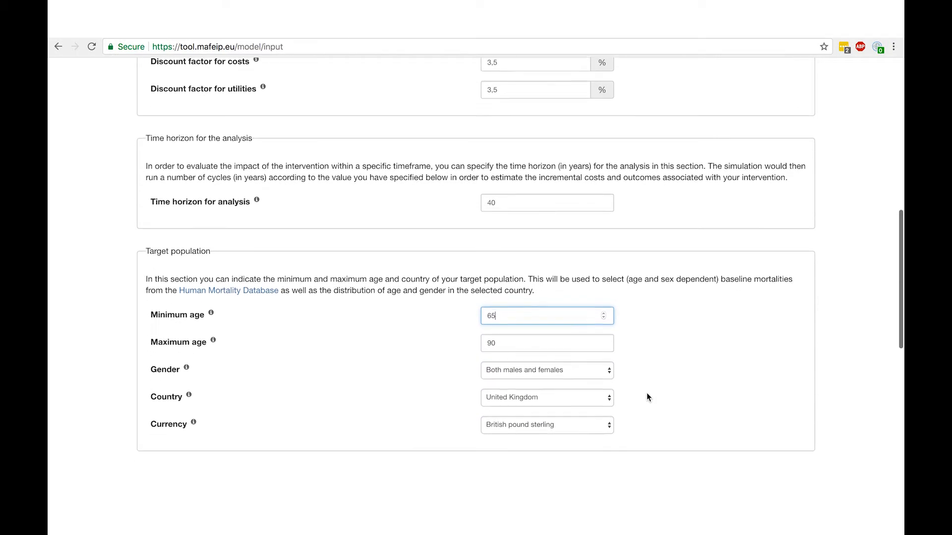
pyautogui.scroll(-2, 641, 393)
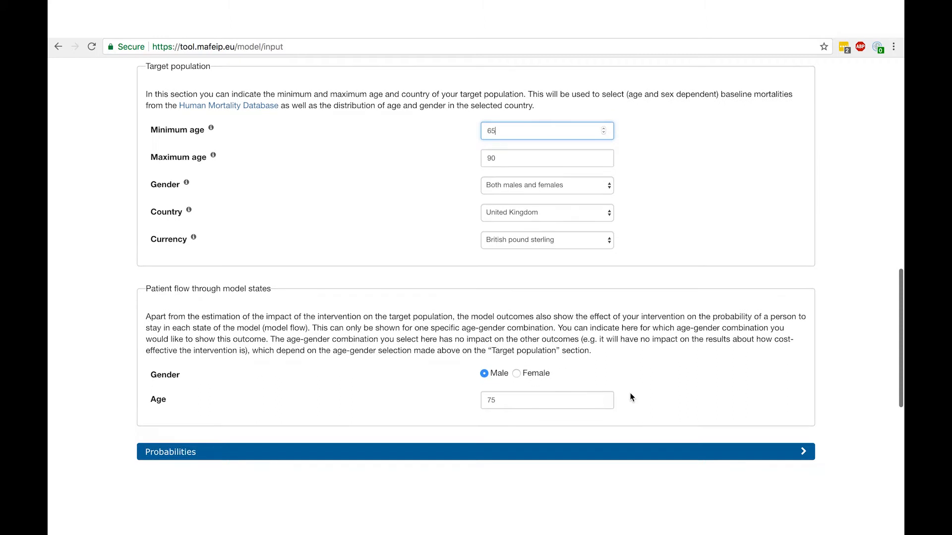
pyautogui.scroll(-2, 705, 395)
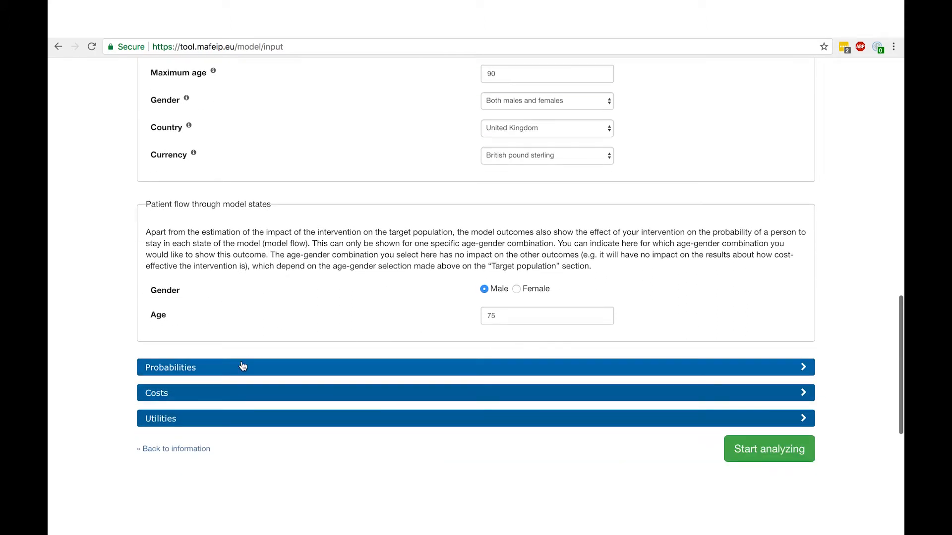
pyautogui.click(226, 377)
pyautogui.click(679, 386)
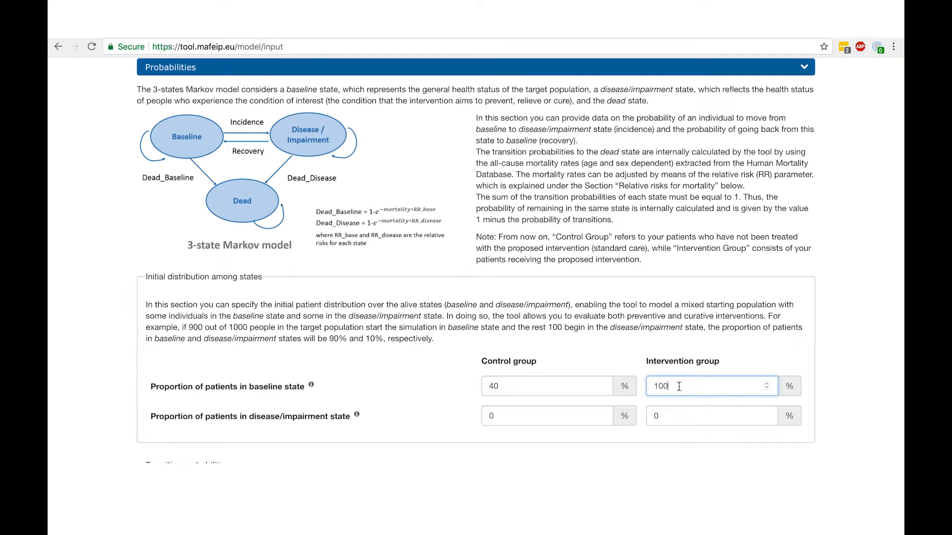
pyautogui.press('BackSpace')
pyautogui.press('BackSpace')
pyautogui.press('BackSpace')
pyautogui.write('45.5')
pyautogui.press('Tab')
pyautogui.write('60')
pyautogui.press('Tab')
pyautogui.write('54.5')
pyautogui.press('Tab')
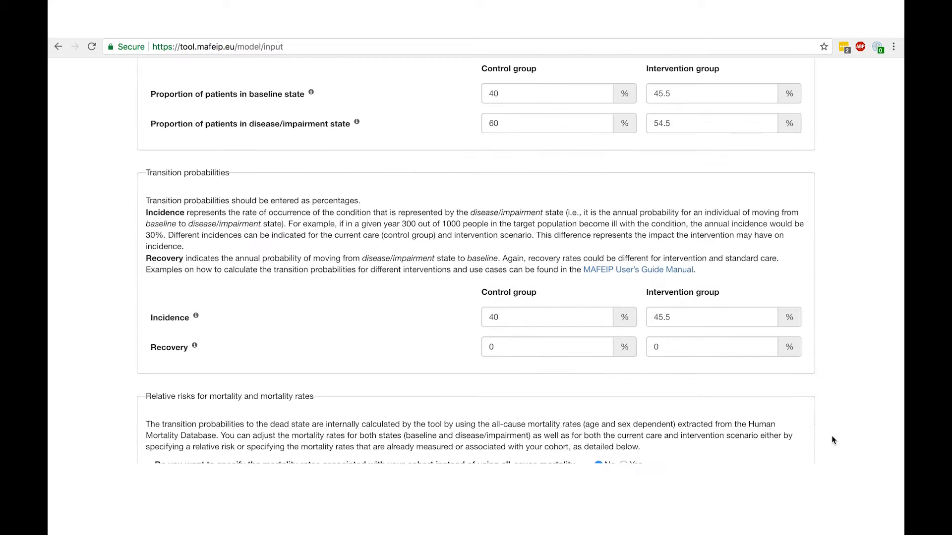
# Set incidence to 30% for the control and 25.01% for the intervention group, and recovery to 50% and 53.43%.
pyautogui.write('30')
pyautogui.press('Tab')
pyautogui.write('25.01')
pyautogui.press('Tab')
pyautogui.write('50')
pyautogui.press('Tab')
pyautogui.press('BackSpace')
pyautogui.write('53.43')
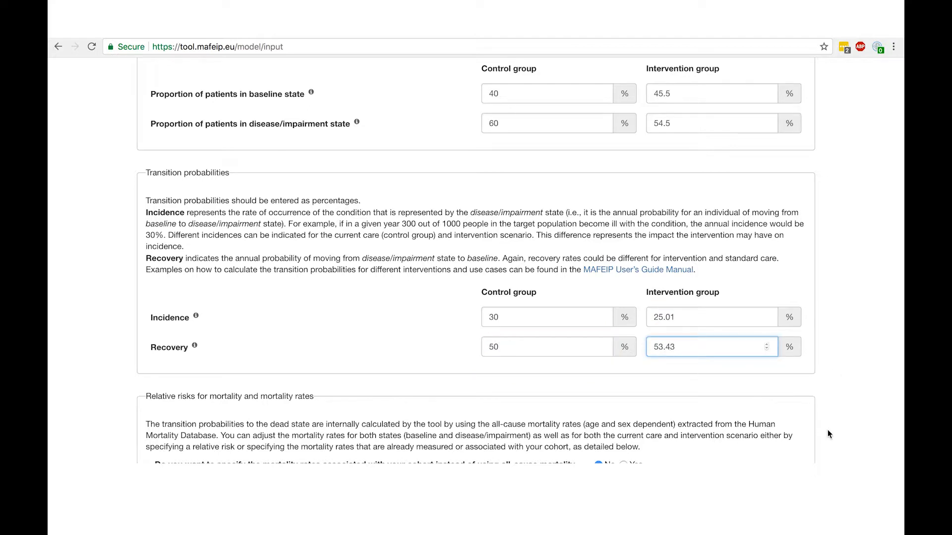
# Set the relative risk of mortality in the disease/impairment state to 1.373 for both groups, keeping all-cause mortality rates from the Human Mortality Database.
pyautogui.scroll(-4, 856, 394)
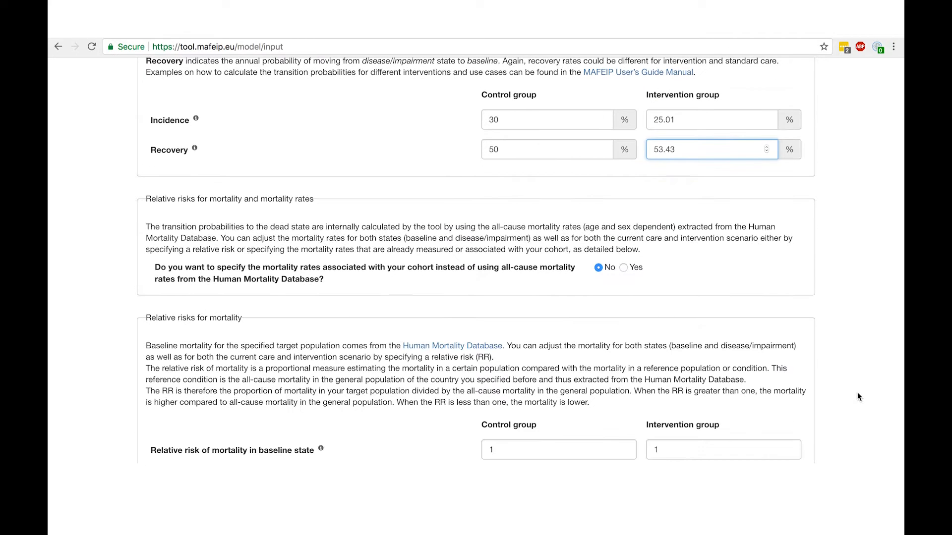
pyautogui.scroll(-3, 859, 396)
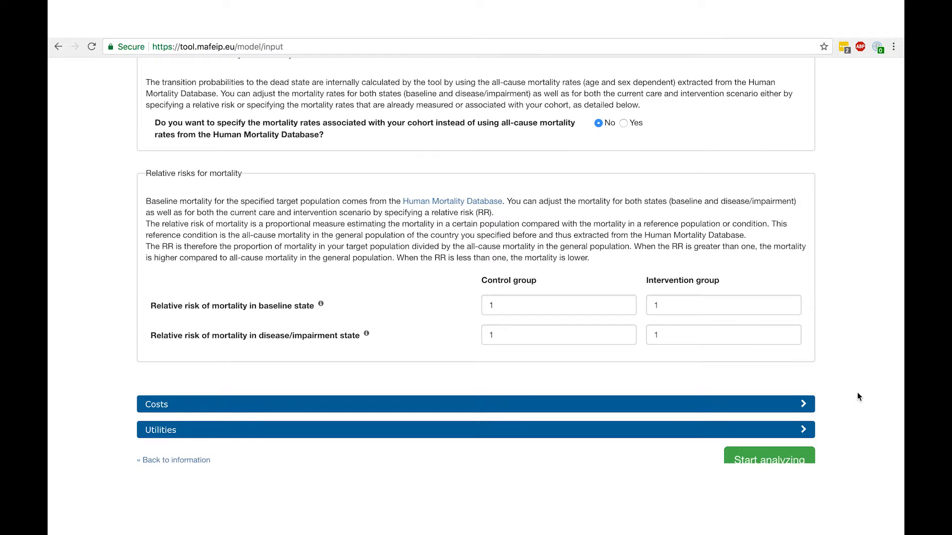
pyautogui.click(565, 334)
pyautogui.write('.373')
pyautogui.press('Tab')
pyautogui.write('1.373')
pyautogui.click(623, 123)
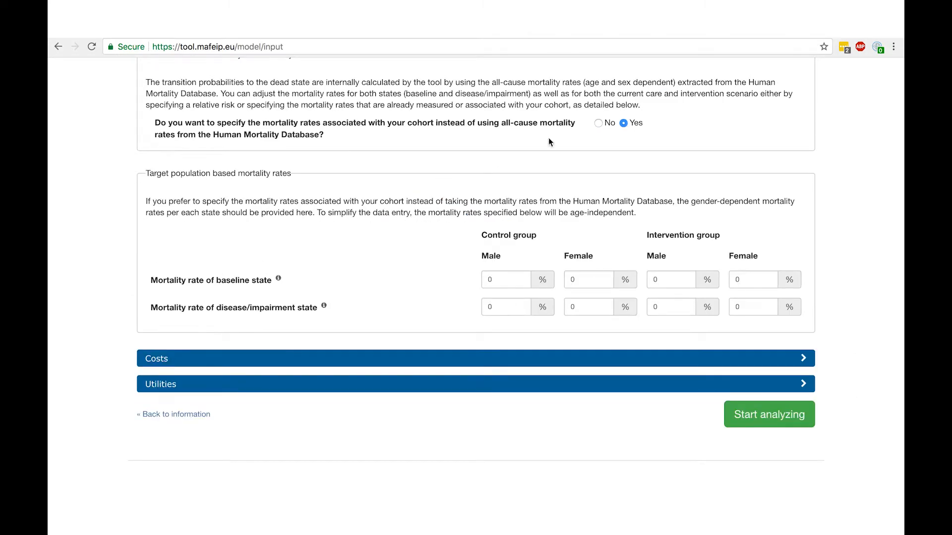
pyautogui.click(599, 123)
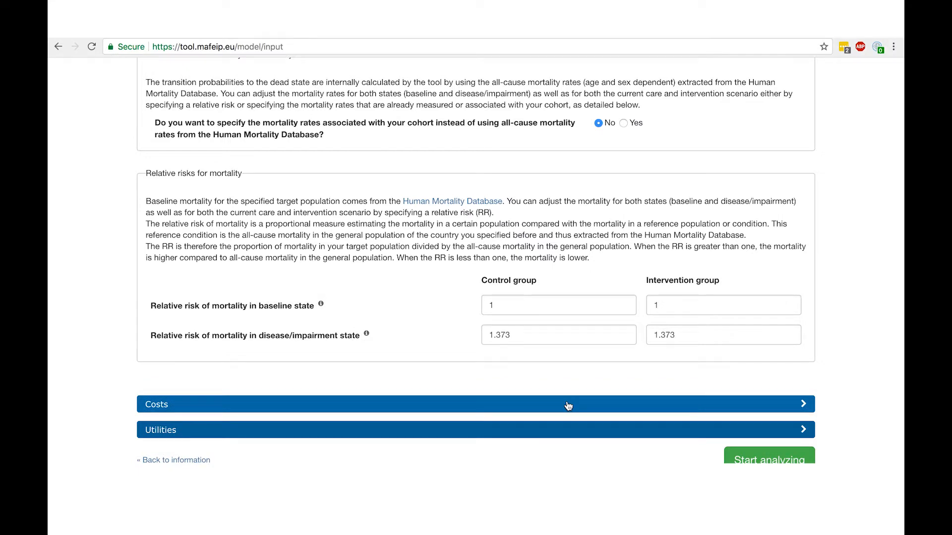
# In the Costs section, enter one-off costs of £40 for the intervention group and recurrent yearly costs of £100 for the control group.
pyautogui.click(568, 405)
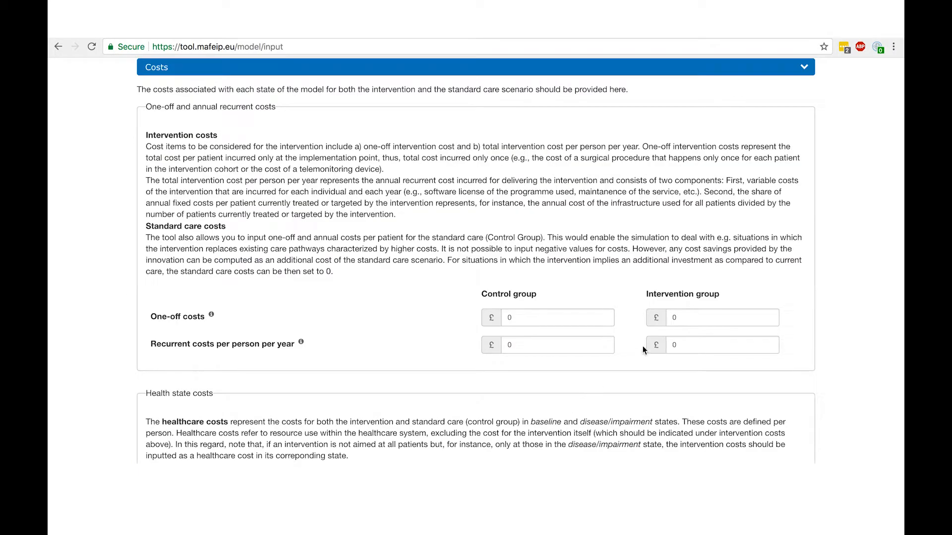
pyautogui.moveTo(668, 318); pyautogui.dragTo(678, 318)
pyautogui.write('40')
pyautogui.click(543, 349)
pyautogui.press('BackSpace')
pyautogui.write('100')
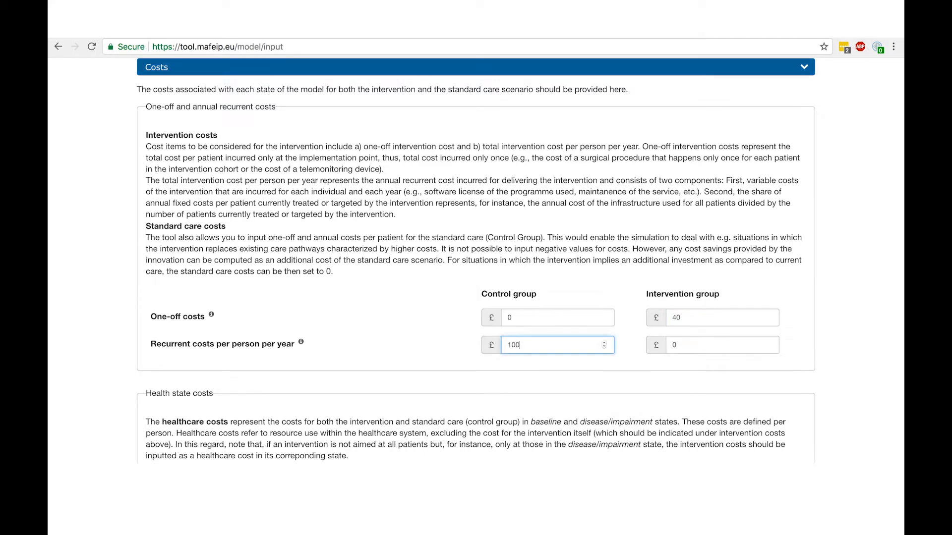
# Set control baseline societal costs to £30, and disease/impairment costs in both groups to £1035 for healthcare and £1185 for society.
pyautogui.scroll(-5, 399, 299)
pyautogui.click(520, 270)
pyautogui.press('BackSpace')
pyautogui.write('30')
pyautogui.press('Tab')
pyautogui.press('Tab')
pyautogui.write('1035')
pyautogui.press('Tab')
pyautogui.write('1035')
pyautogui.press('Tab')
pyautogui.write('1185')
pyautogui.press('Tab')
pyautogui.write('1185')
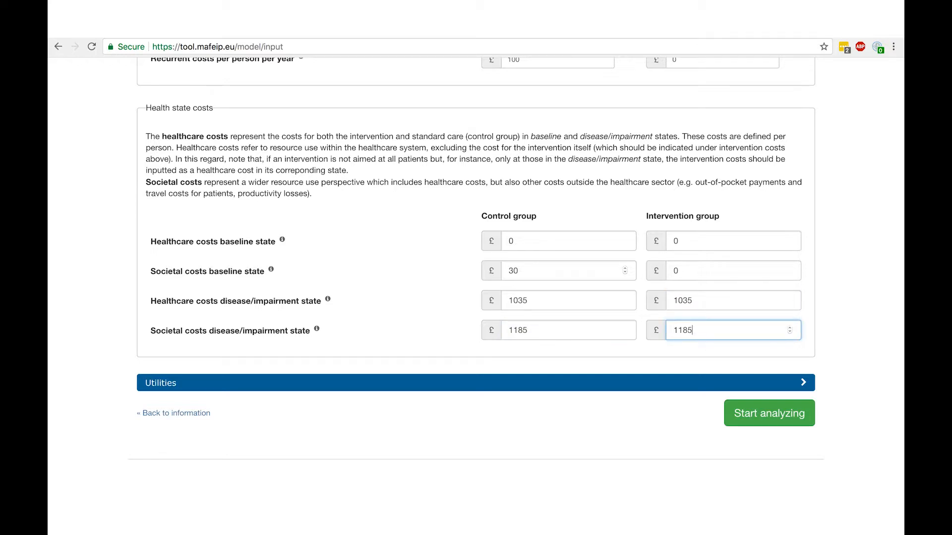
# Set the baseline state utility to 1 for both groups and the disease/impairment utility to 0.5 for control and 0.64 for intervention.
pyautogui.click(185, 385)
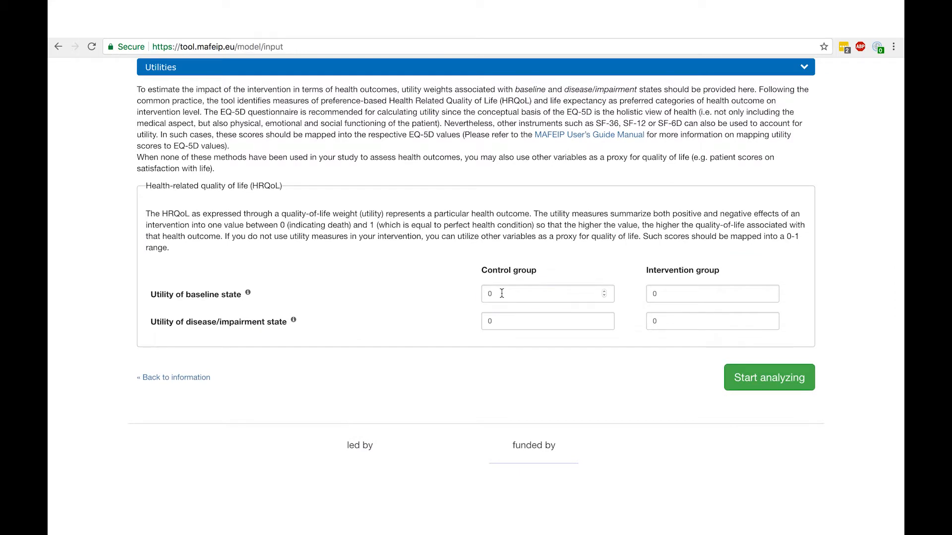
pyautogui.click(502, 293)
pyautogui.press('BackSpace')
pyautogui.write('1')
pyautogui.press('Tab')
pyautogui.write('1')
pyautogui.press('Tab')
pyautogui.write('0.5')
pyautogui.press('Tab')
pyautogui.write('0.64')
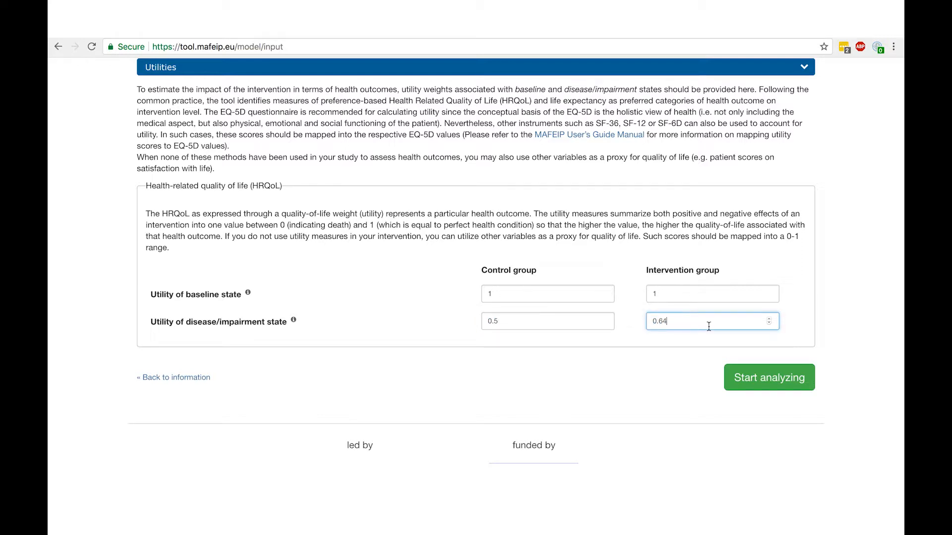
# Run the model analysis and review the incremental costs and effects by age and gender.
pyautogui.click(752, 391)
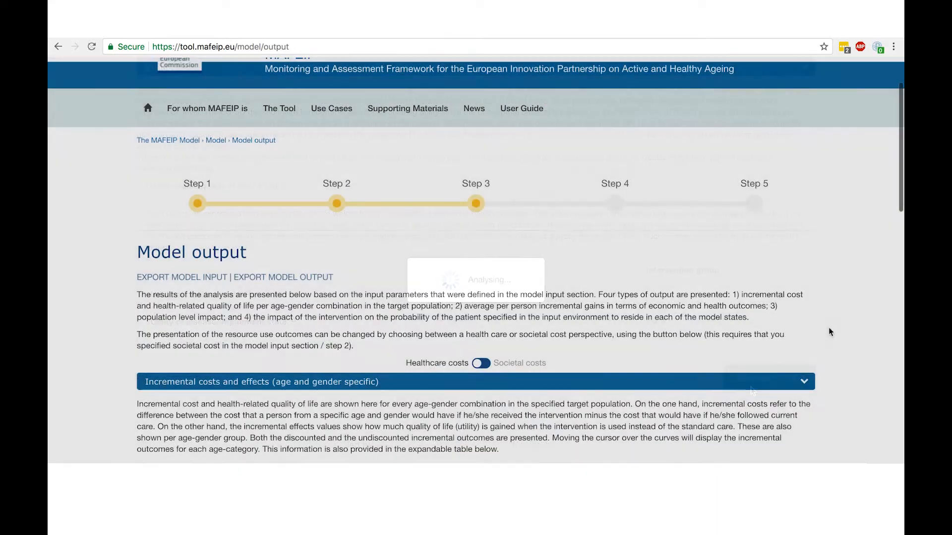
pyautogui.scroll(-2, 830, 331)
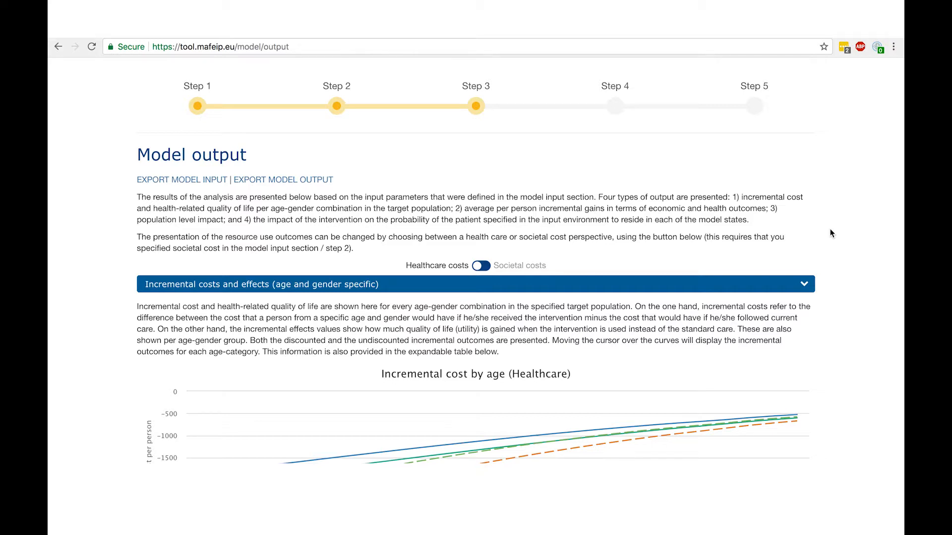
pyautogui.scroll(-4, 831, 233)
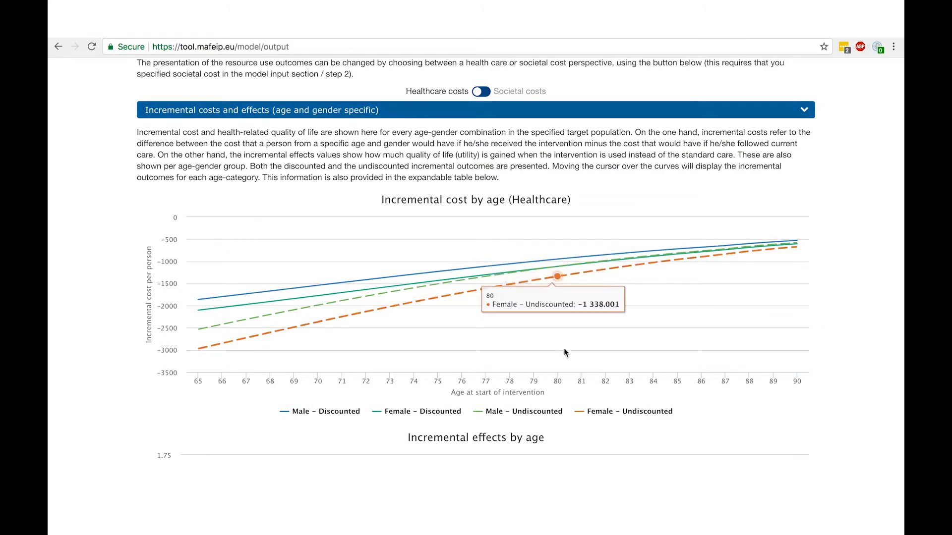
pyautogui.scroll(-6, 843, 432)
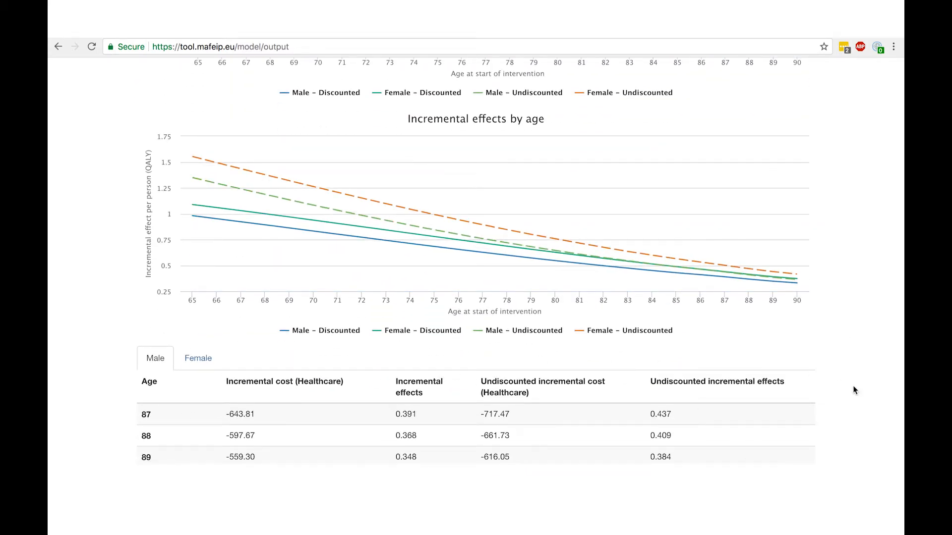
pyautogui.scroll(-2, 845, 375)
pyautogui.scroll(-3, 846, 374)
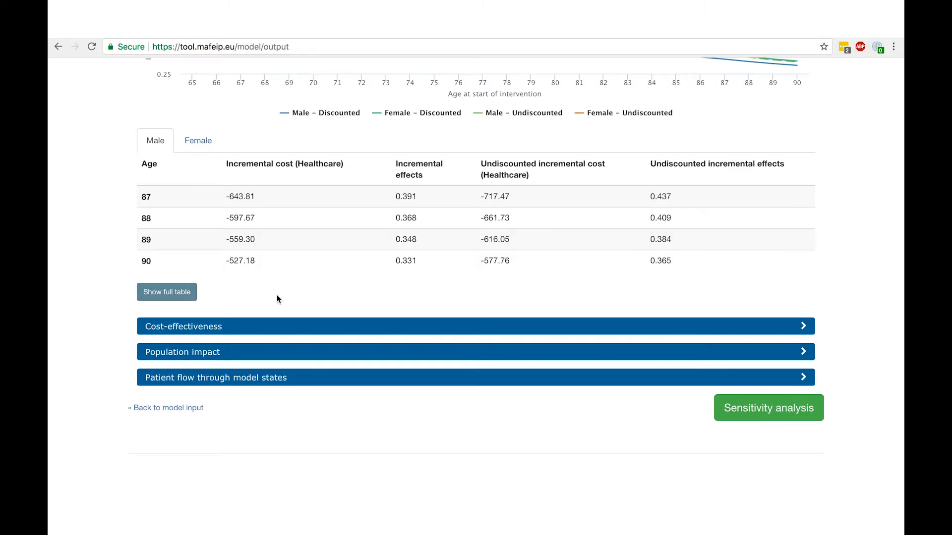
# Open the cost-effectiveness results and examine the incremental cost, effects and cost-effectiveness plane.
pyautogui.click(299, 328)
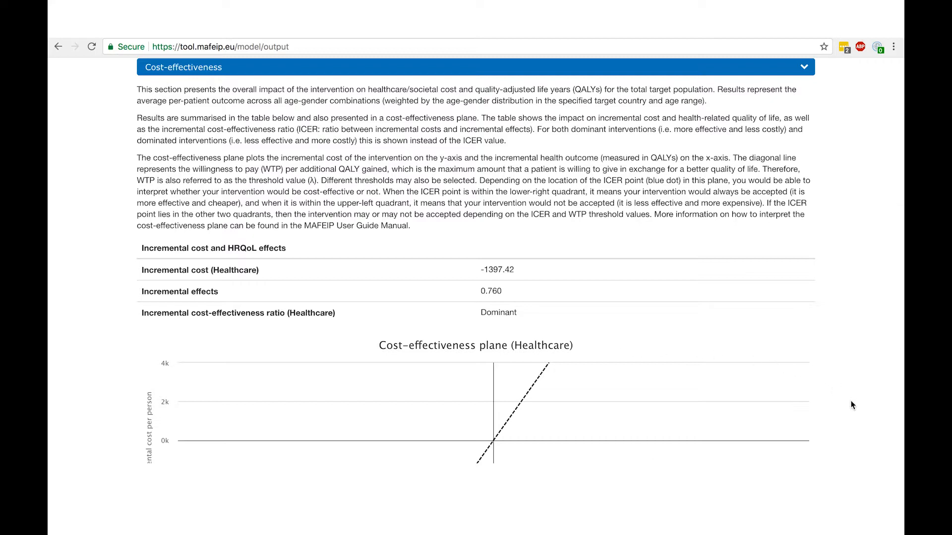
pyautogui.scroll(-5, 851, 402)
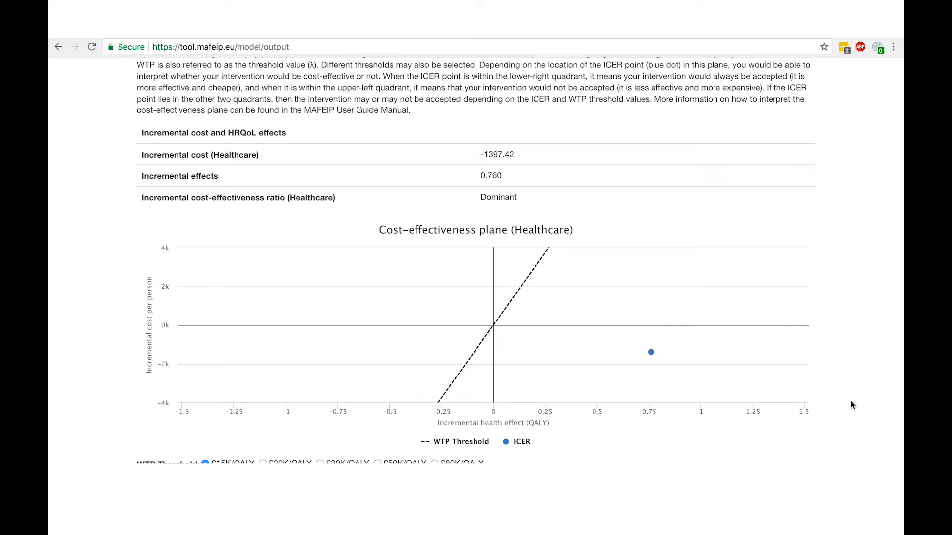
pyautogui.scroll(-3, 850, 405)
pyautogui.scroll(-1, 851, 402)
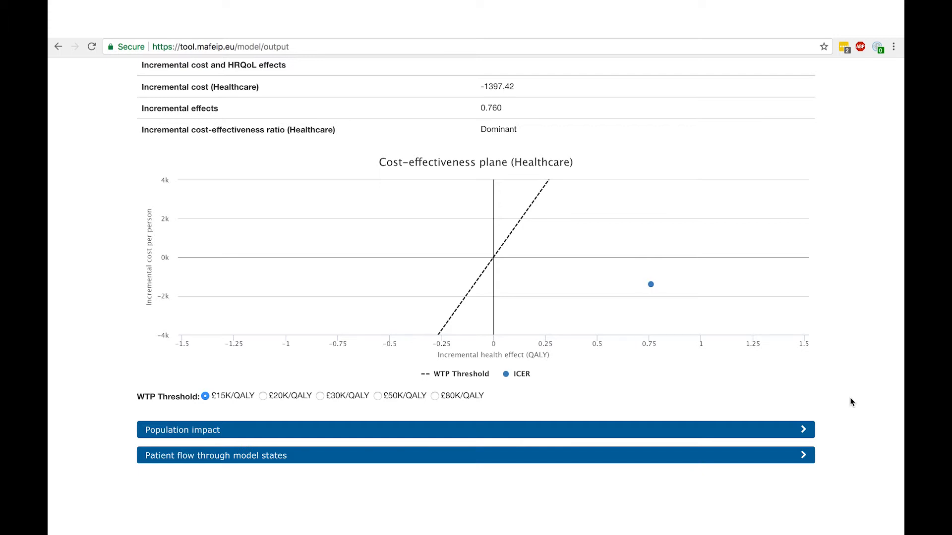
# Recheck the cost-effectiveness plane and examine the population-level impact and cumulative incremental costs over the model horizon.
pyautogui.click(637, 435)
pyautogui.scroll(-8, 637, 435)
pyautogui.scroll(3, 640, 435)
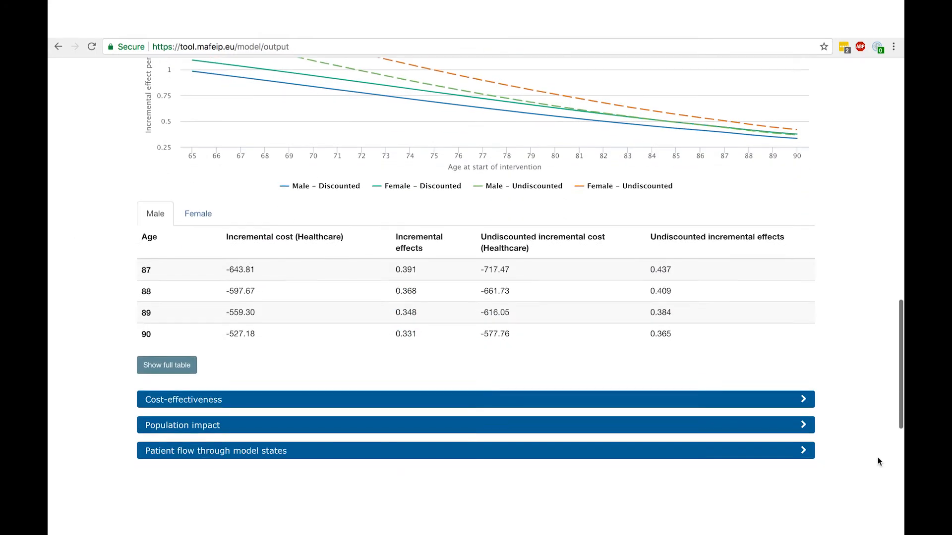
pyautogui.scroll(-2, 878, 461)
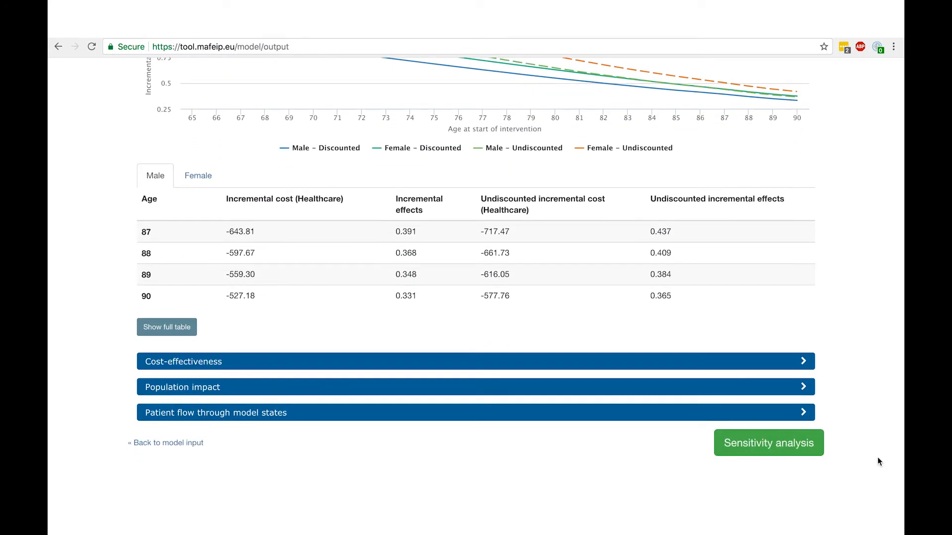
pyautogui.click(683, 362)
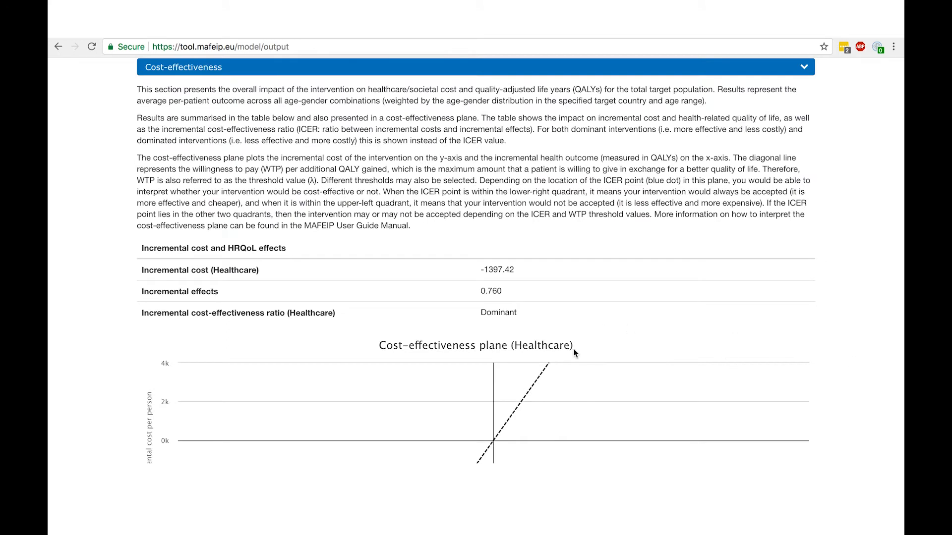
pyautogui.scroll(-4, 831, 390)
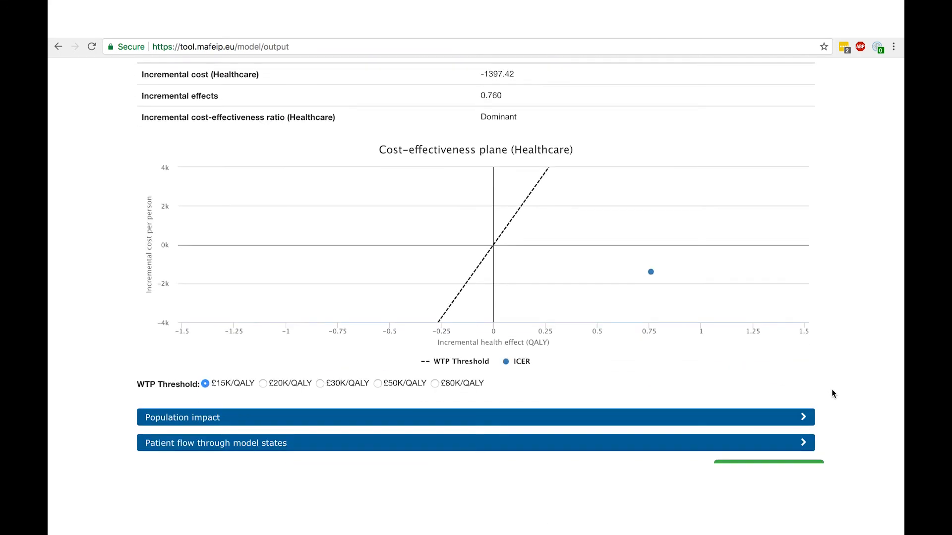
pyautogui.click(721, 418)
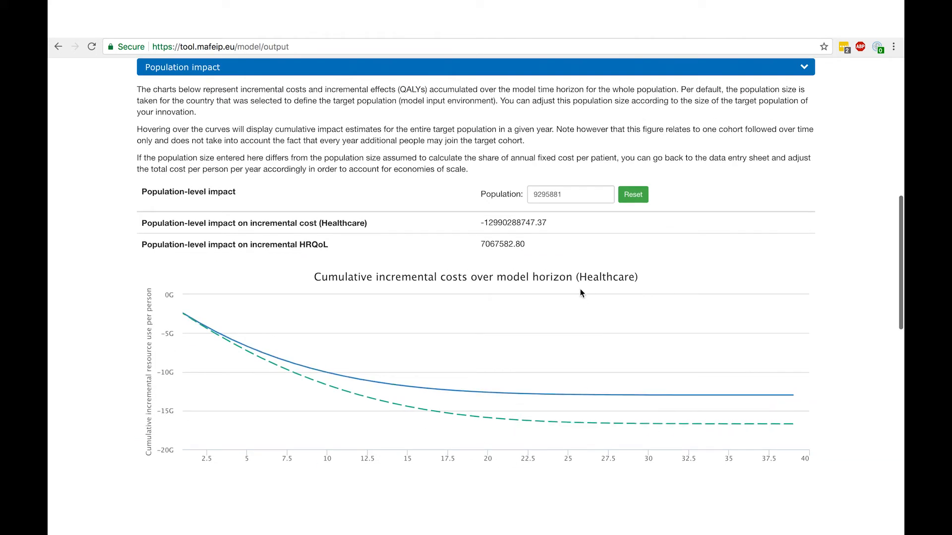
pyautogui.scroll(-4, 849, 403)
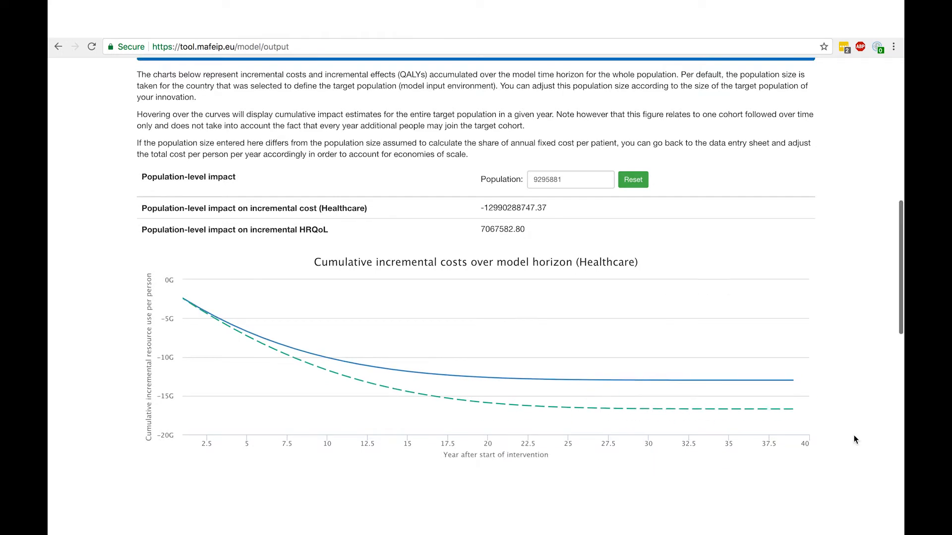
# In the sensitivity analysis, set the recovery range to 45–52% for the control group and 51–54% for the intervention group.
pyautogui.click(644, 179)
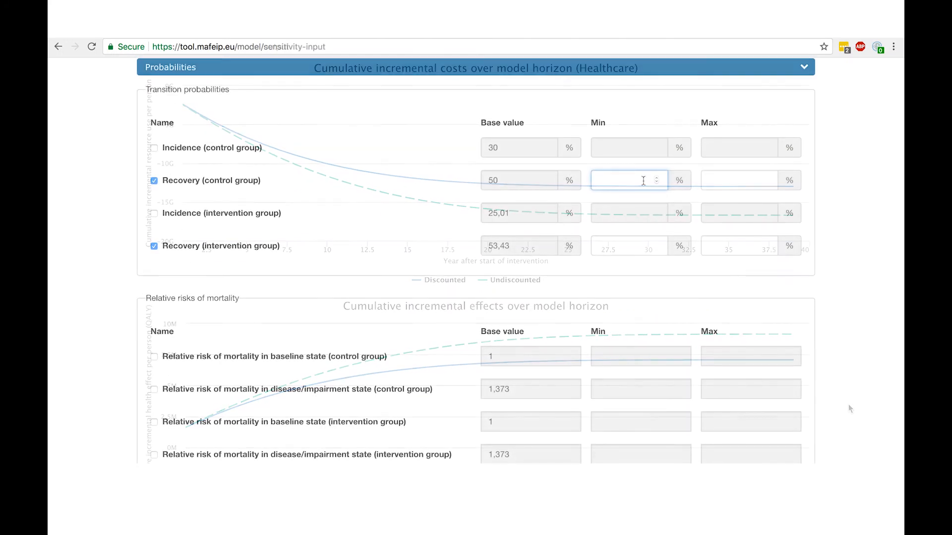
pyautogui.write('45')
pyautogui.click(724, 180)
pyautogui.write('52')
pyautogui.click(627, 239)
pyautogui.write('51')
pyautogui.click(713, 245)
pyautogui.write('54')
pyautogui.click(870, 284)
pyautogui.scroll(-1, 870, 284)
pyautogui.scroll(-3, 869, 287)
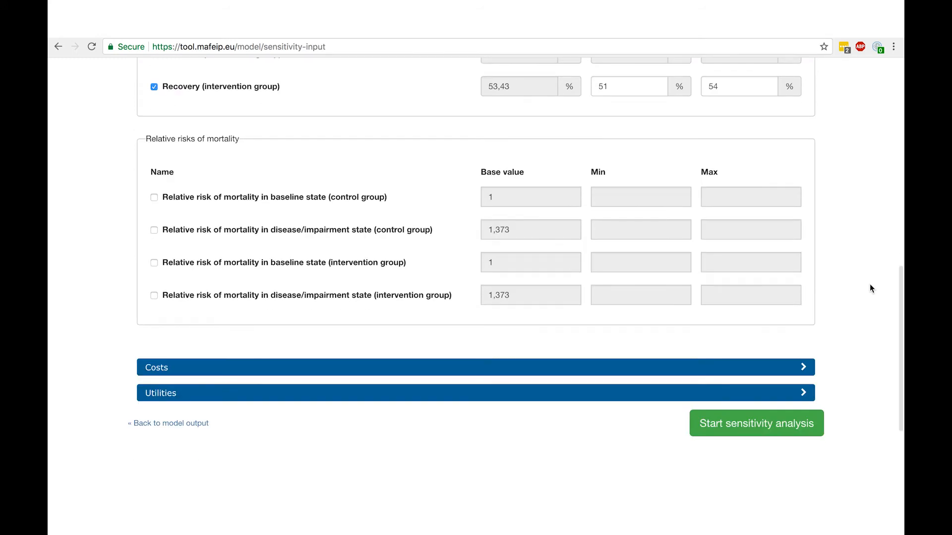
# Run the sensitivity analysis and review the univariate results and the Tornado diagram of parameter impact on incremental costs.
pyautogui.click(748, 435)
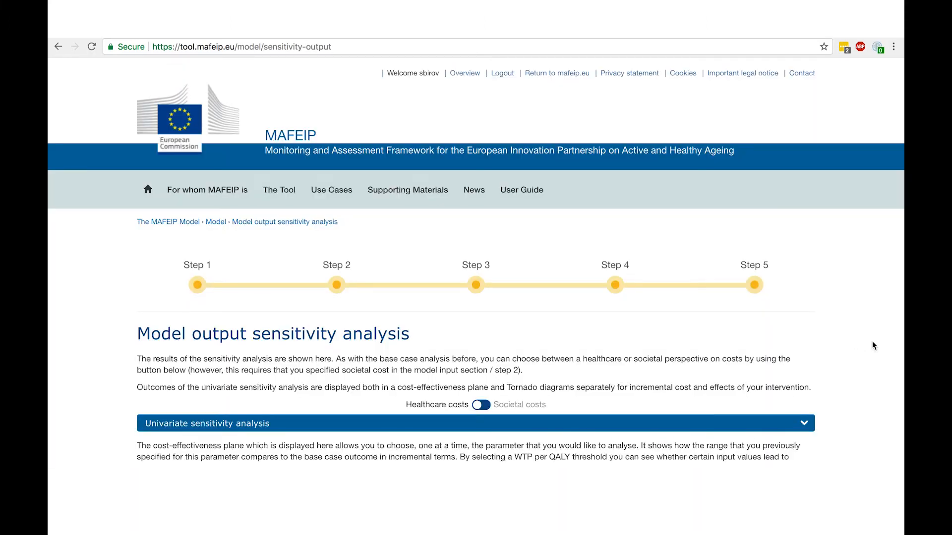
pyautogui.scroll(-3, 873, 345)
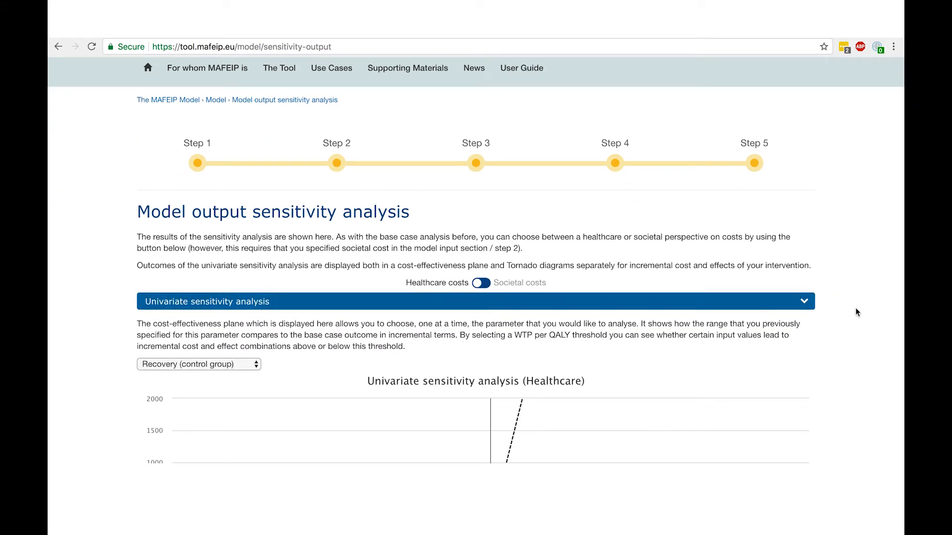
pyautogui.scroll(-15, 855, 307)
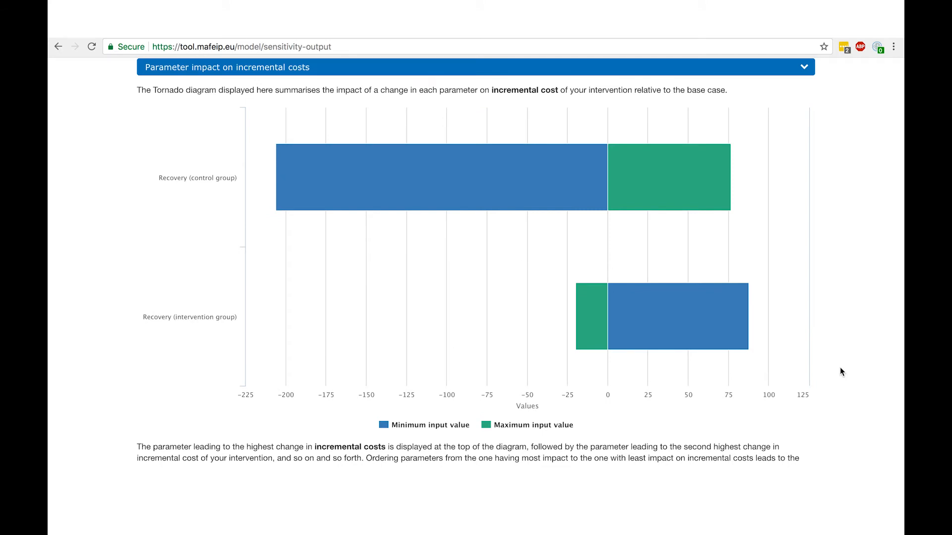
# Open the parameter impact on incremental effects and examine its Tornado diagram for both recovery parameters.
pyautogui.scroll(-5, 839, 368)
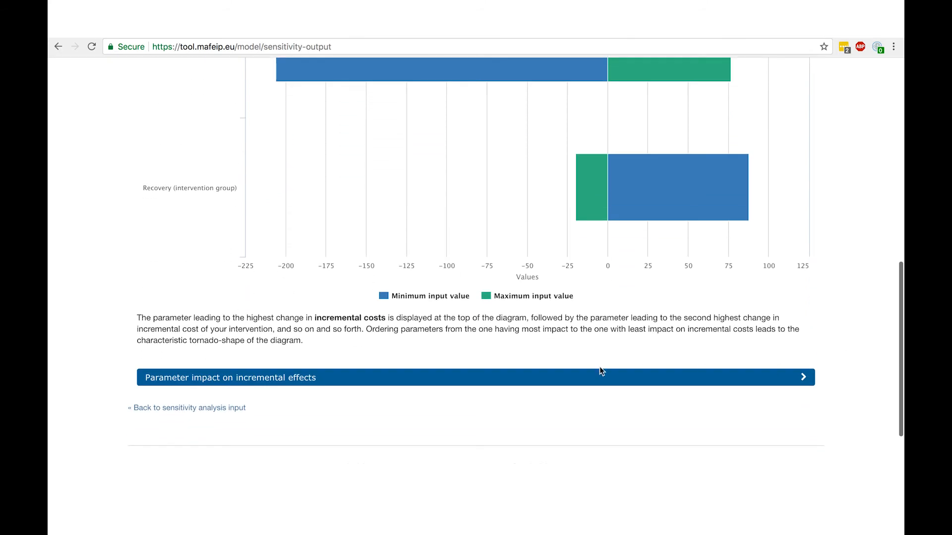
pyautogui.click(507, 378)
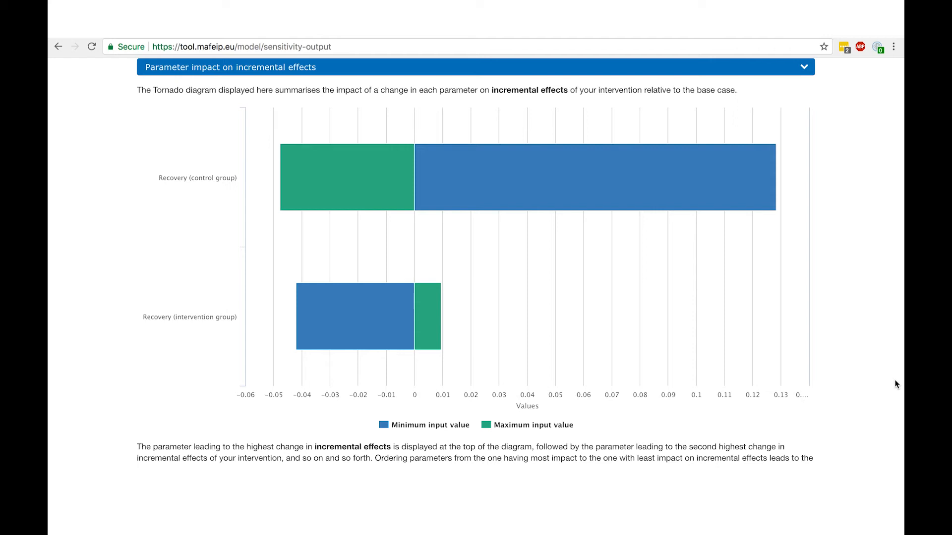
pyautogui.scroll(-3, 892, 387)
pyautogui.scroll(5, 888, 388)
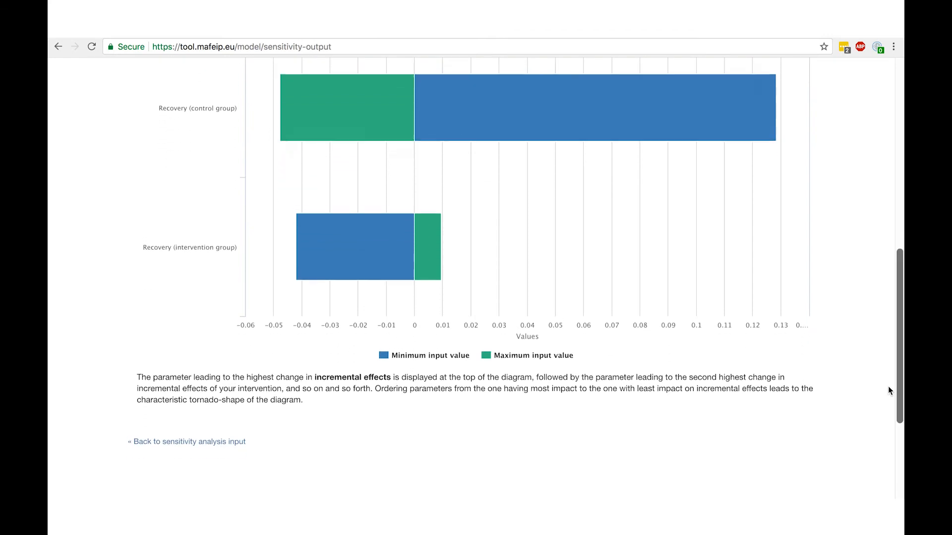